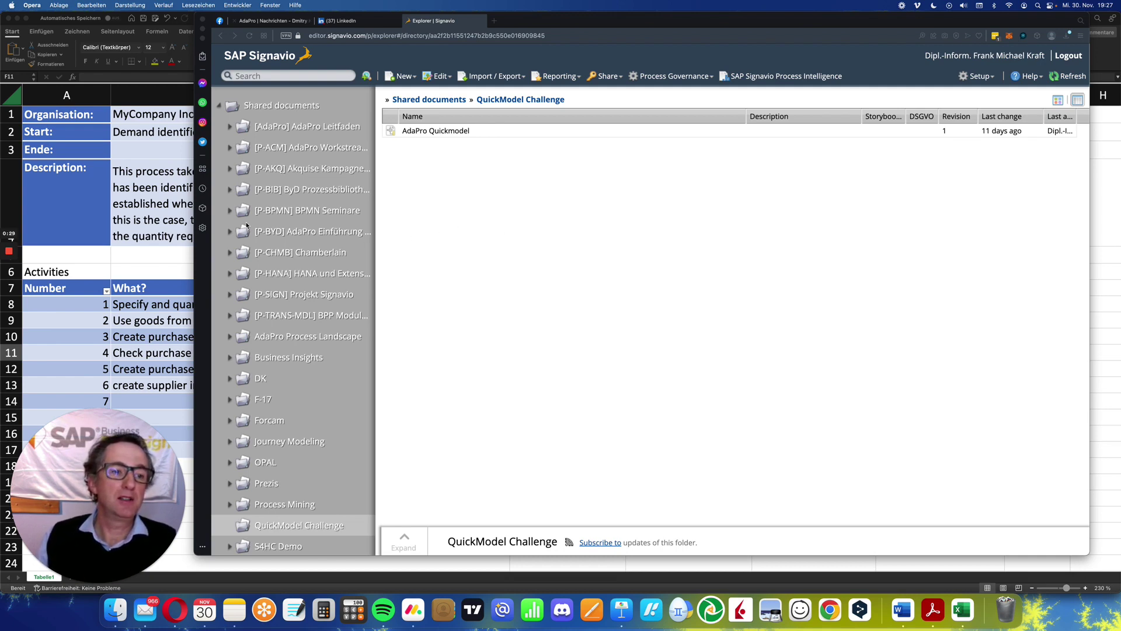
- Bring the QuickModel-Challenge-Sample Excel workbook to the front
left_click(193, 221)
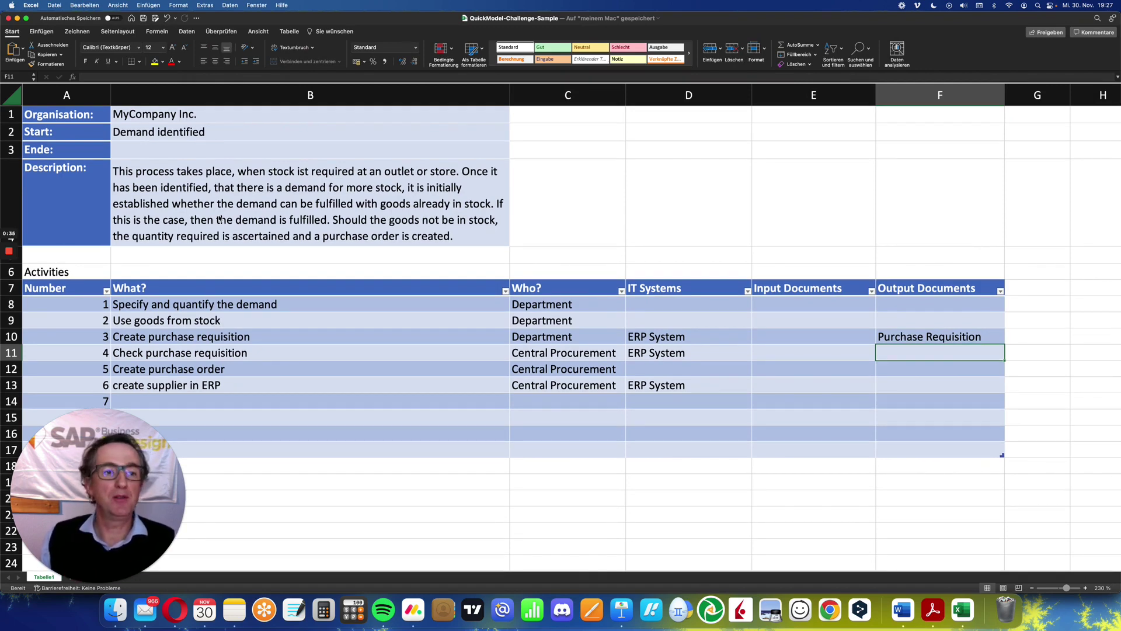
- Enter 'Demand fulfilled' as the end event in cell B3, next to Ende
left_click(146, 115)
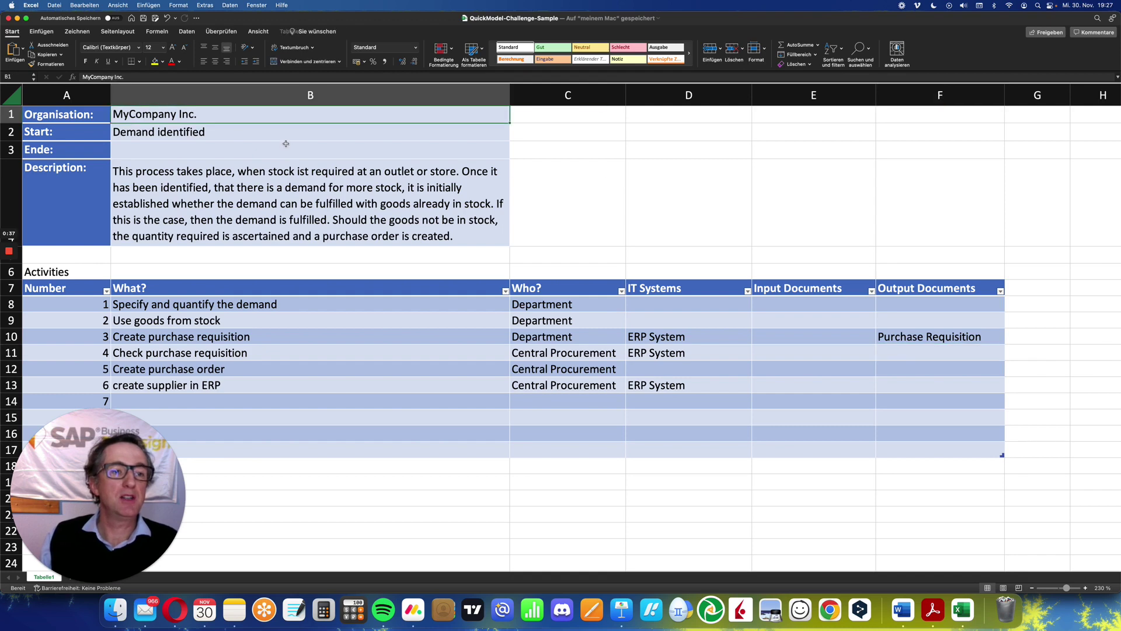
left_click(245, 135)
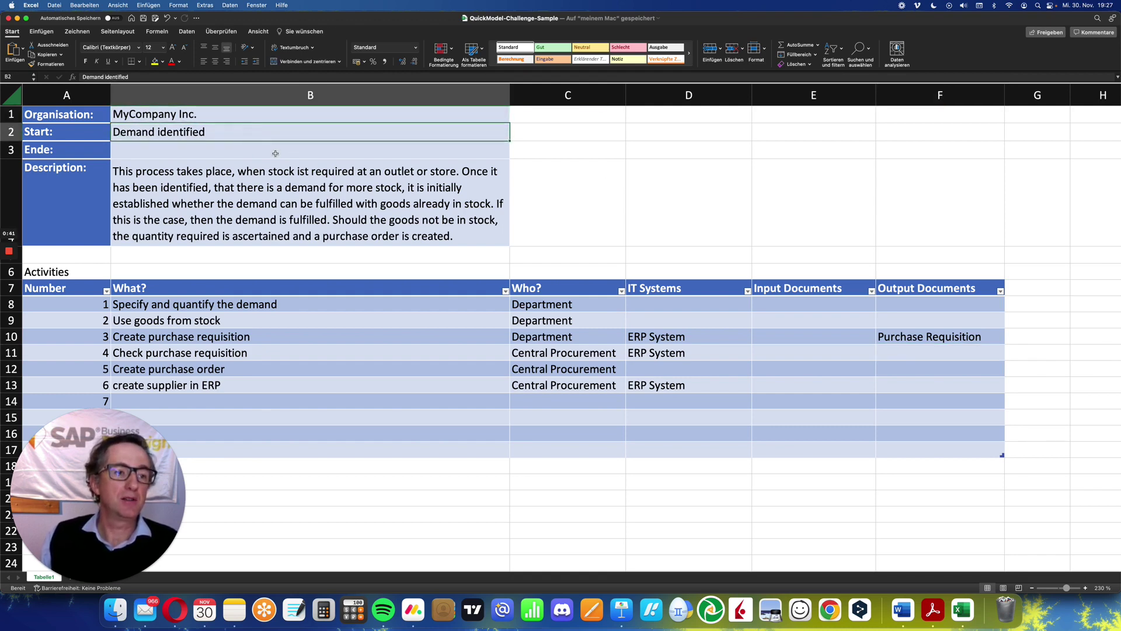
left_click(260, 151)
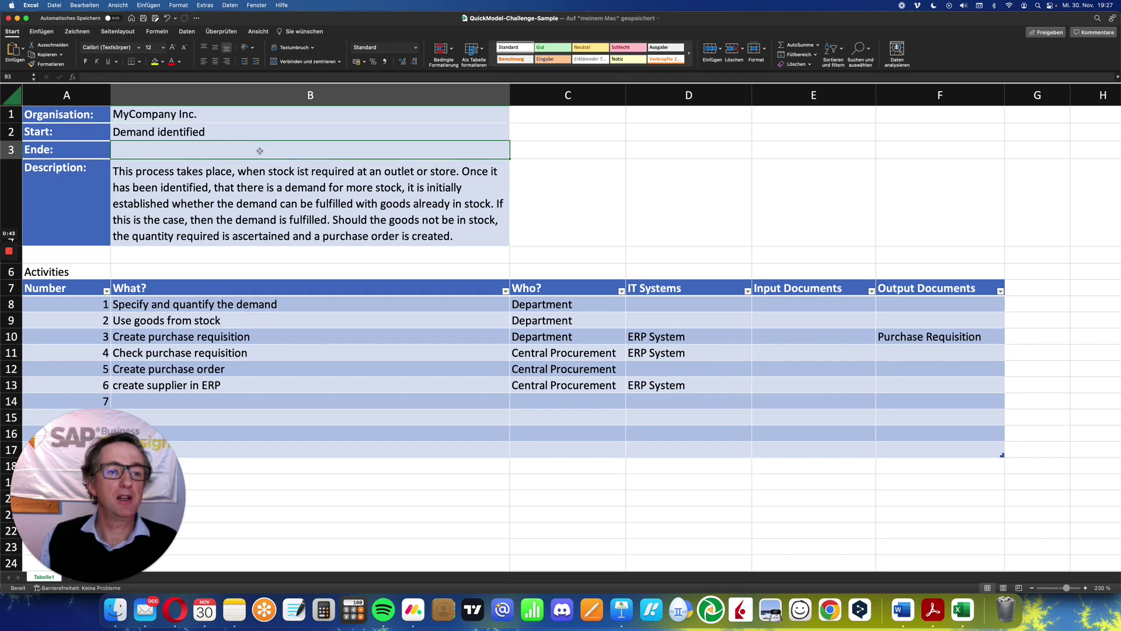
type("Demand ful")
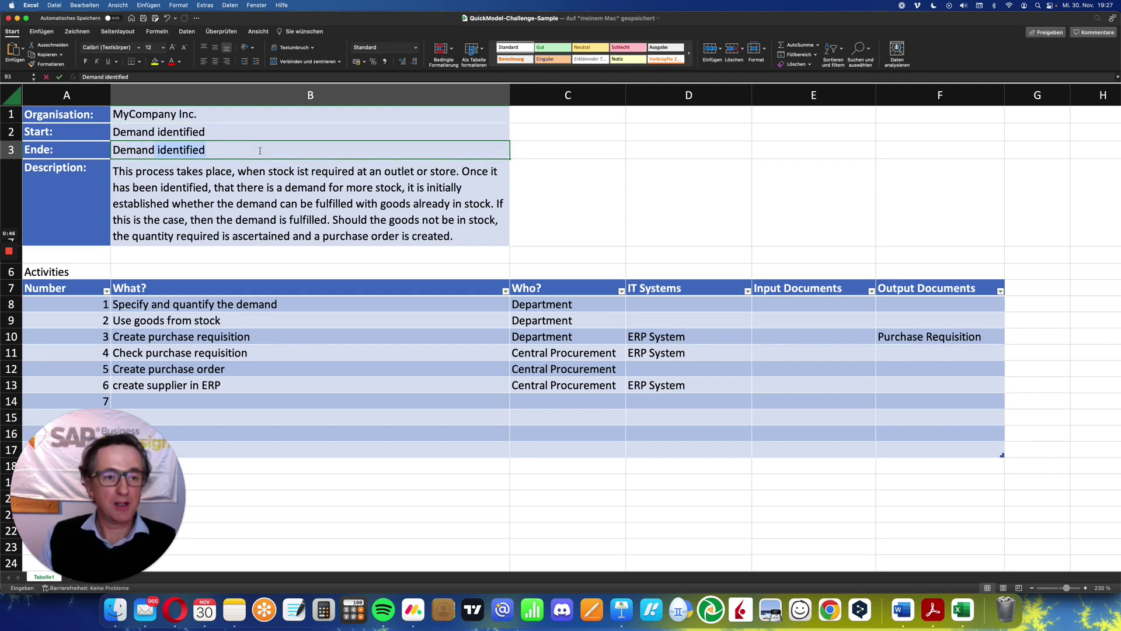
type("filled")
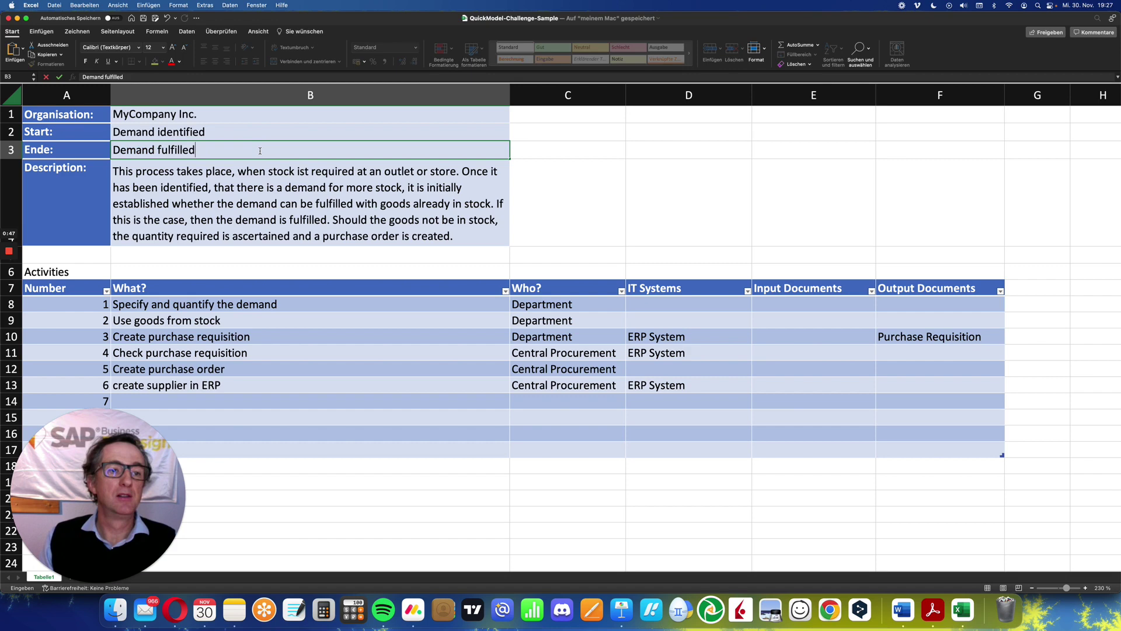
key("Return")
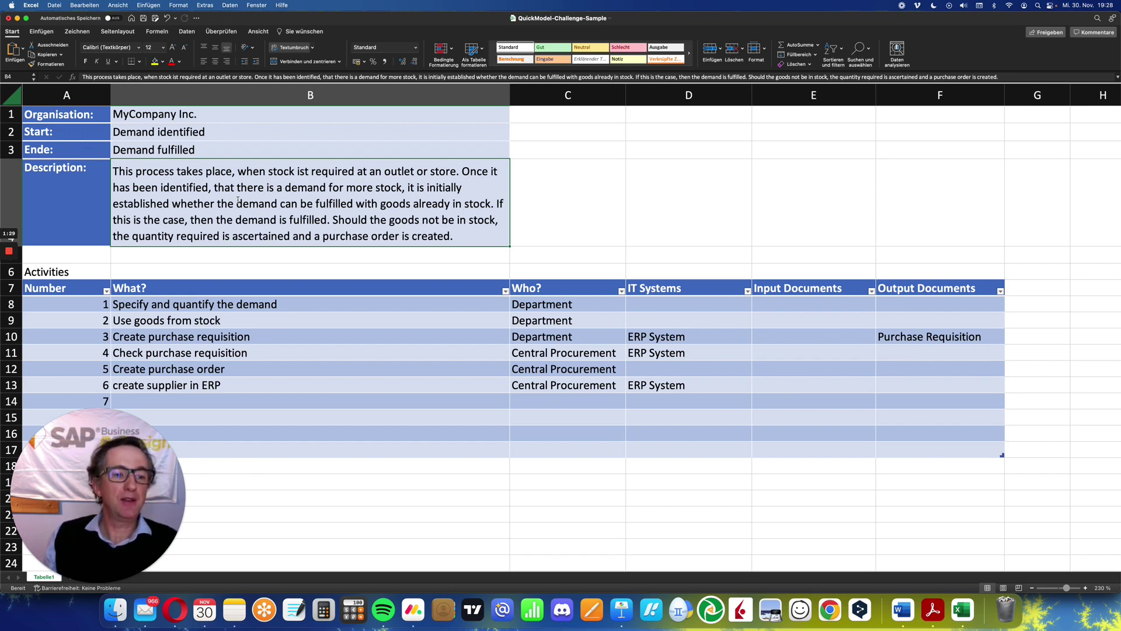
- Review activities 1–3 with their roles, the ERP System entry and the Purchase Requisition output
left_click(191, 306)
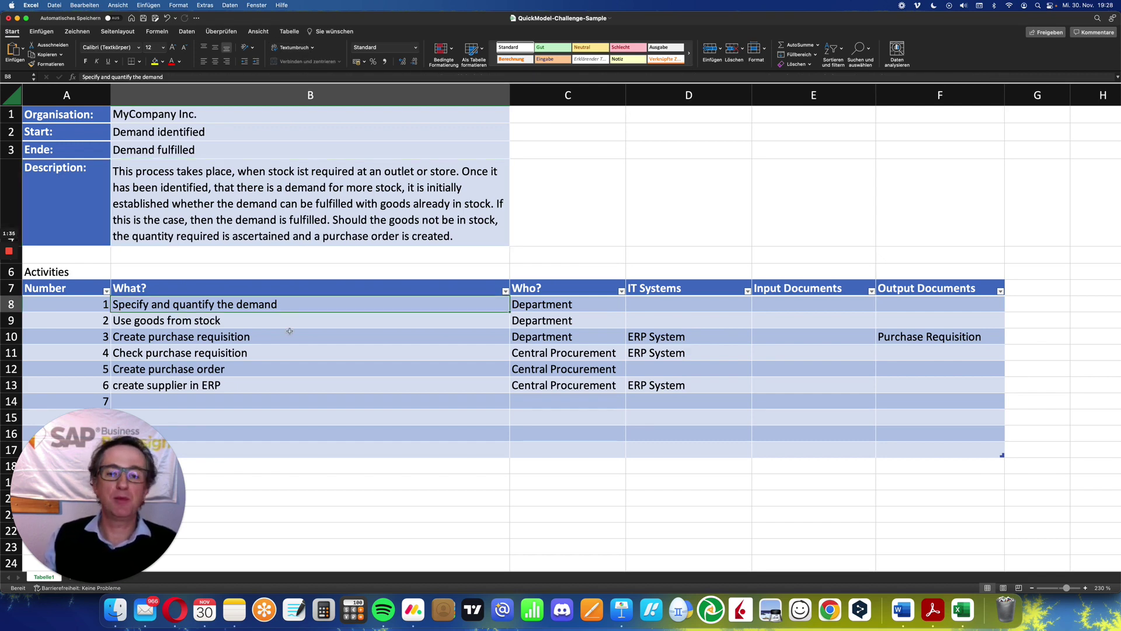
left_click(201, 322)
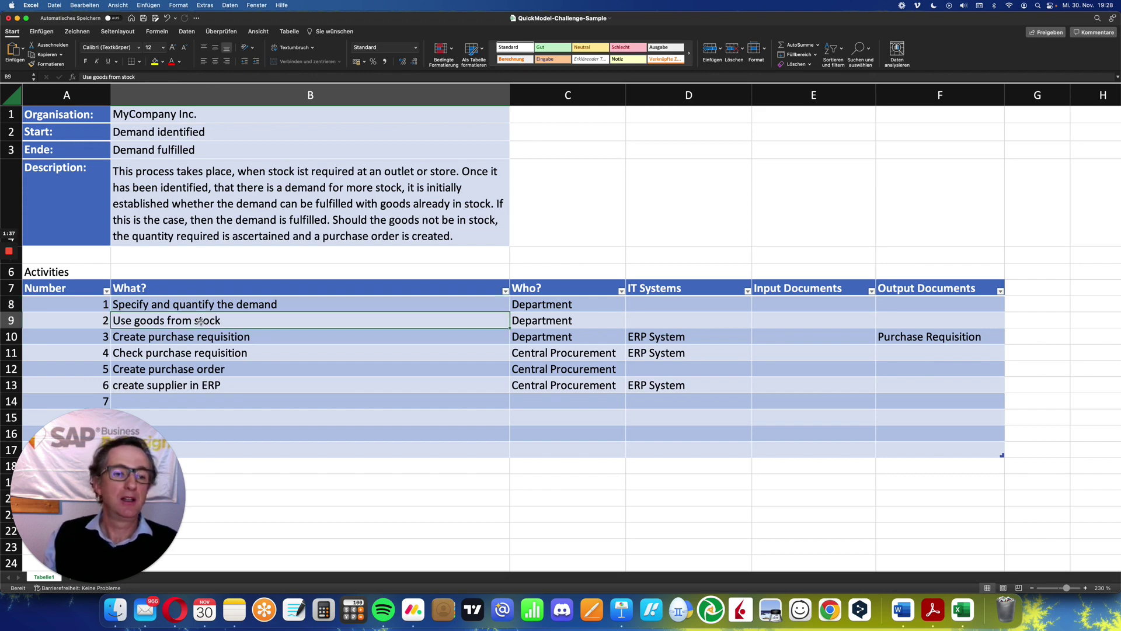
left_click(552, 303)
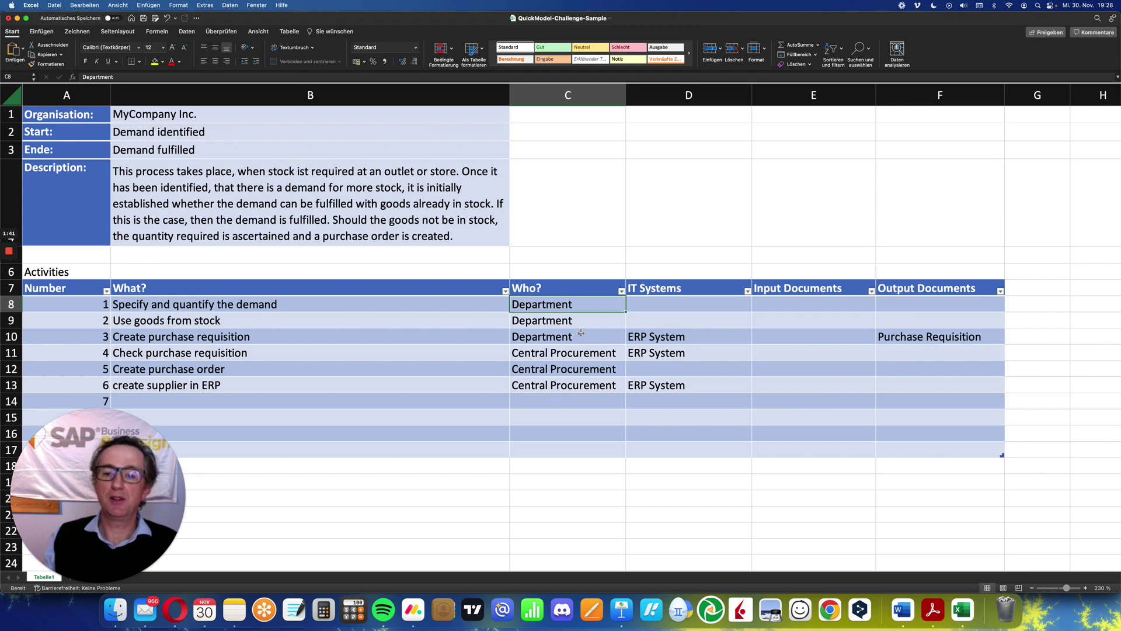
left_click(250, 320)
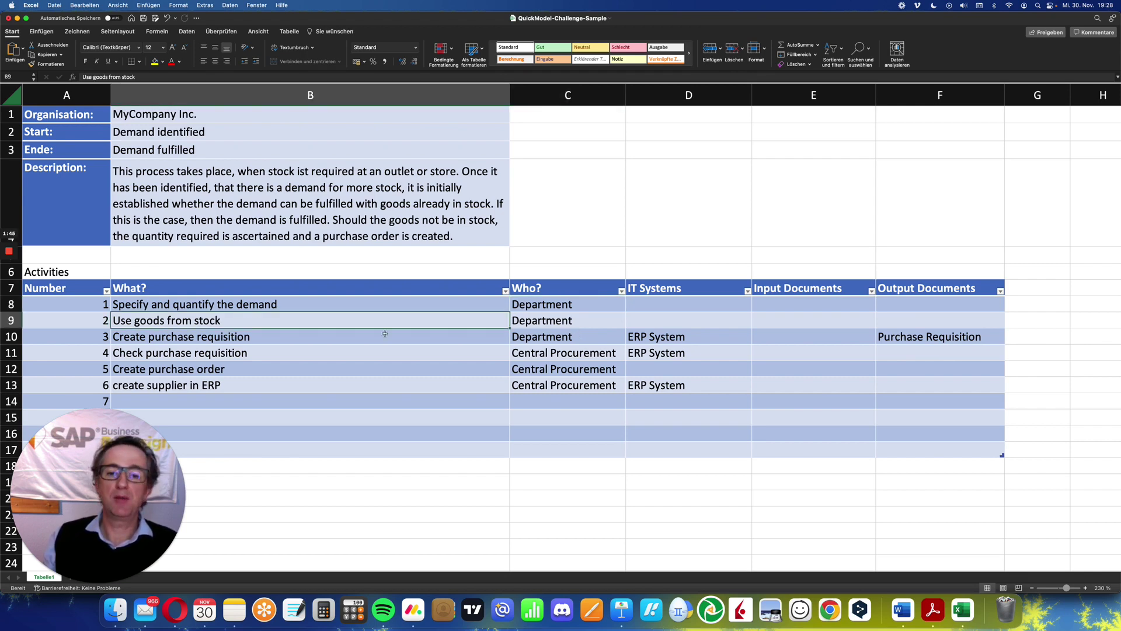
left_click(570, 320)
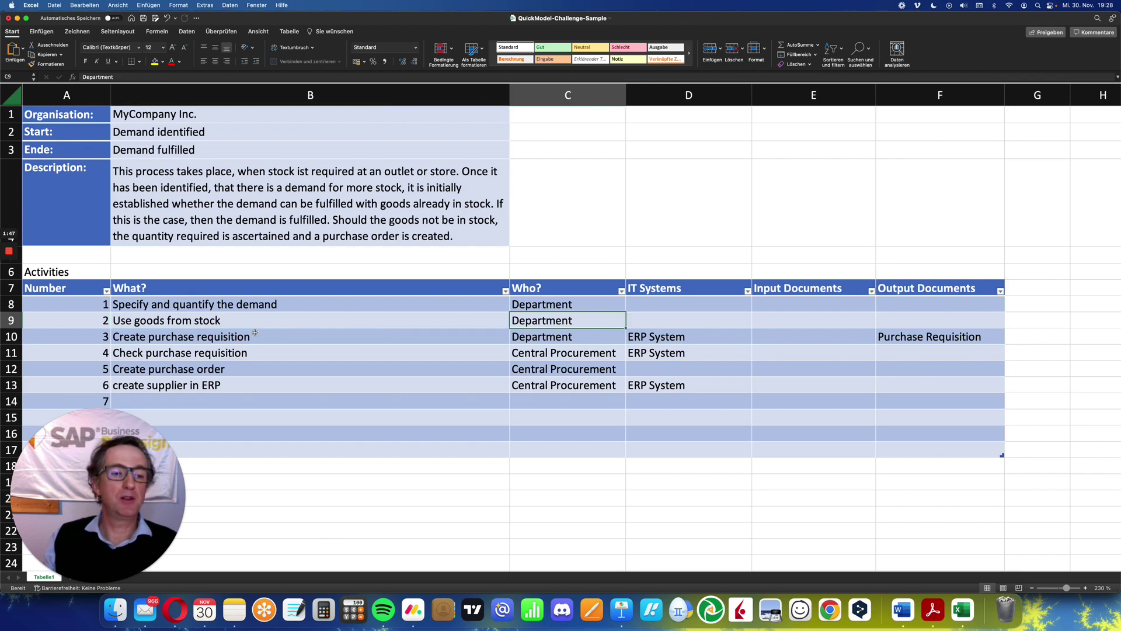
left_click(284, 338)
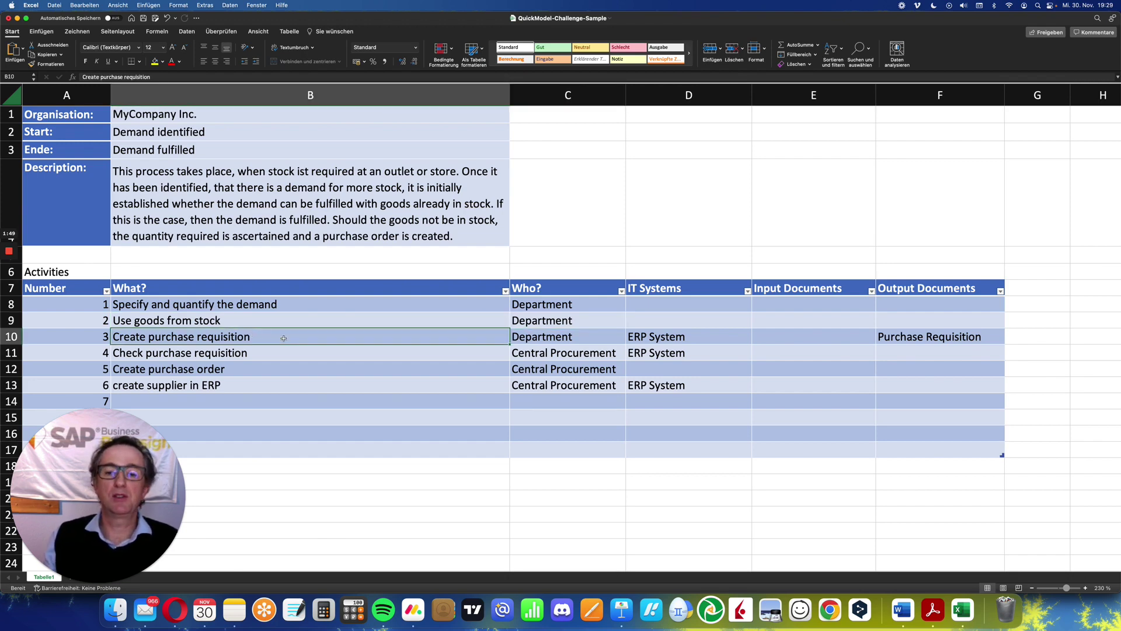
left_click(600, 337)
left_click(672, 335)
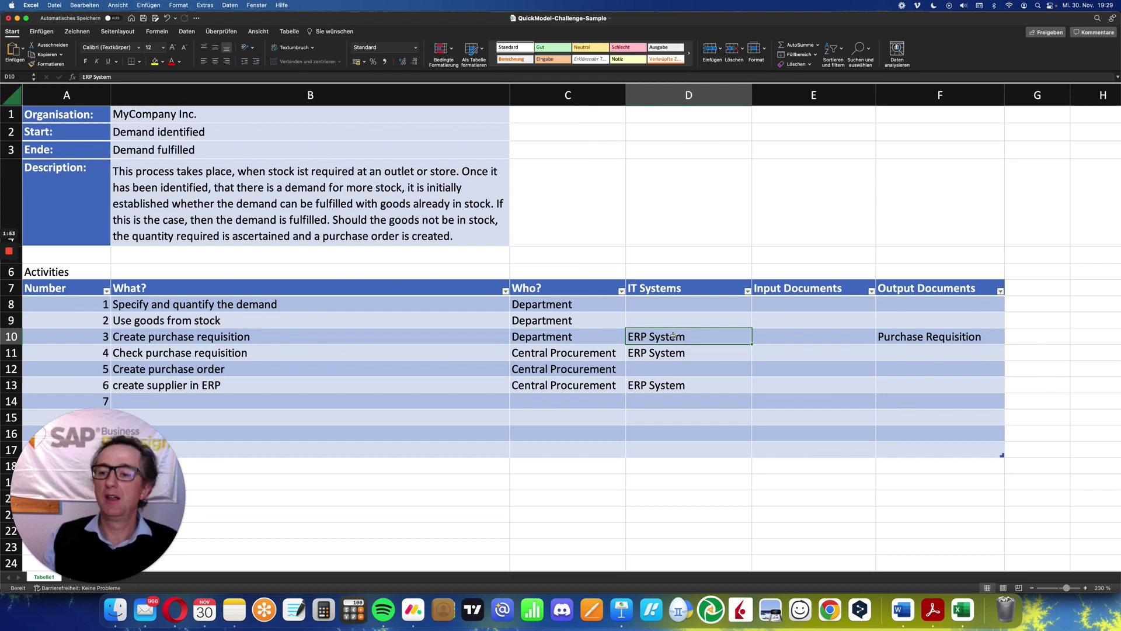
left_click(908, 339)
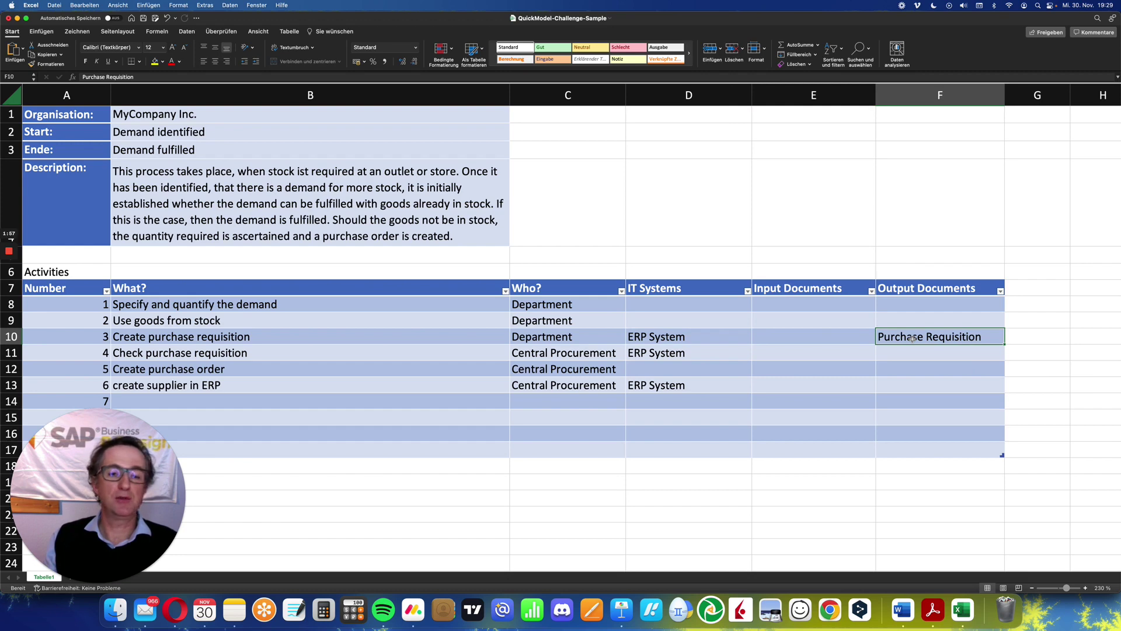
- Look over the remaining activities 4–6, then return to the Signavio window
left_click(153, 357)
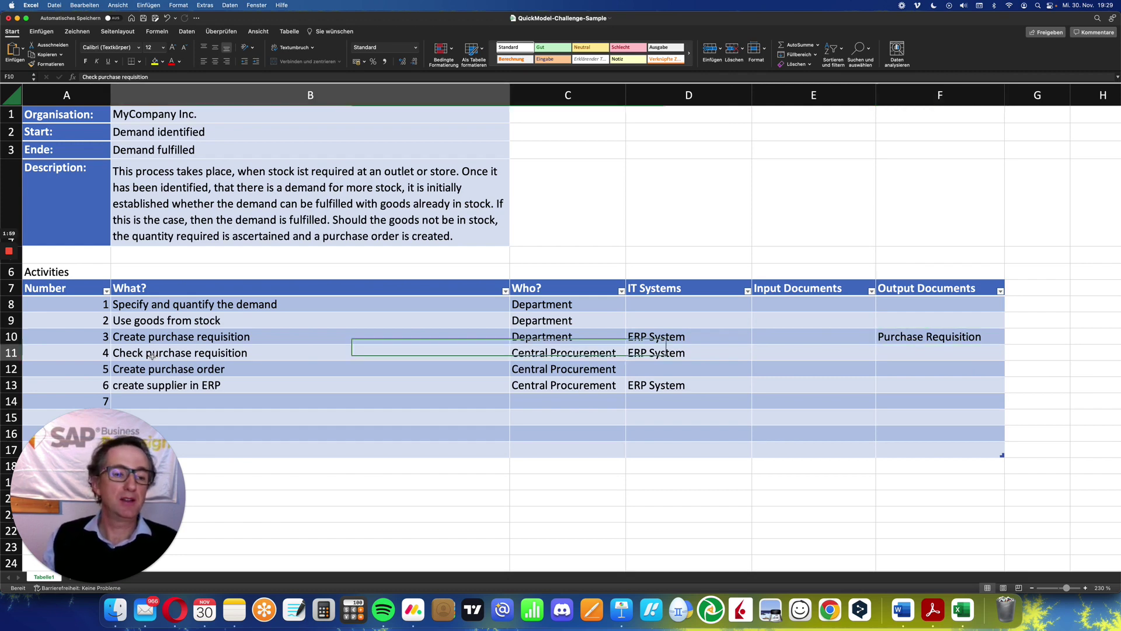
left_click(188, 374)
left_click(374, 381)
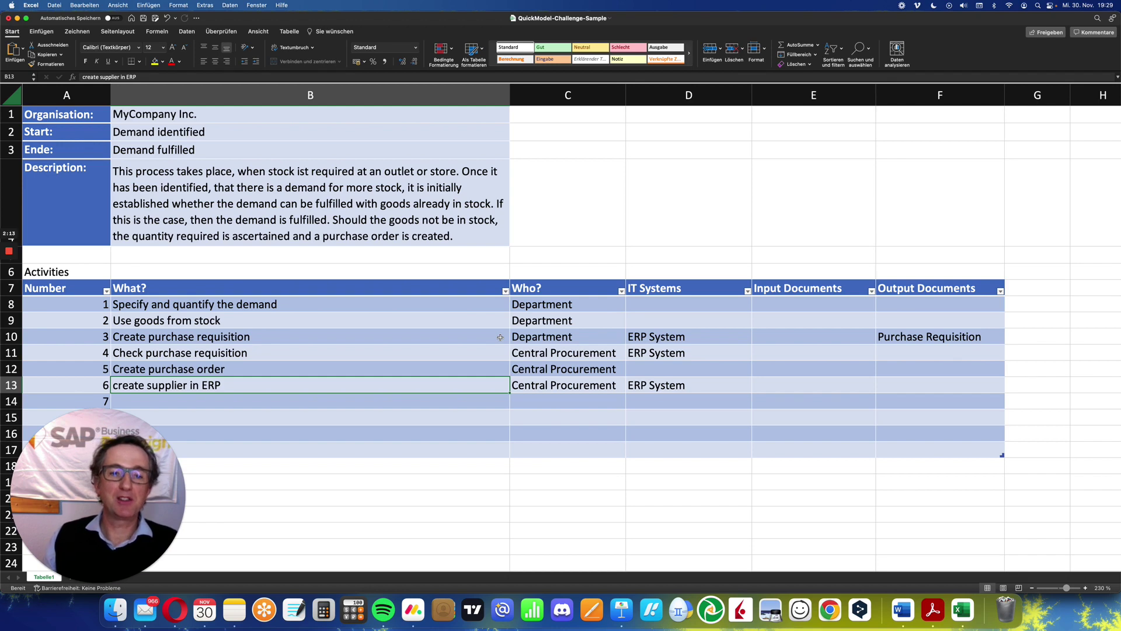
key("super+Tab")
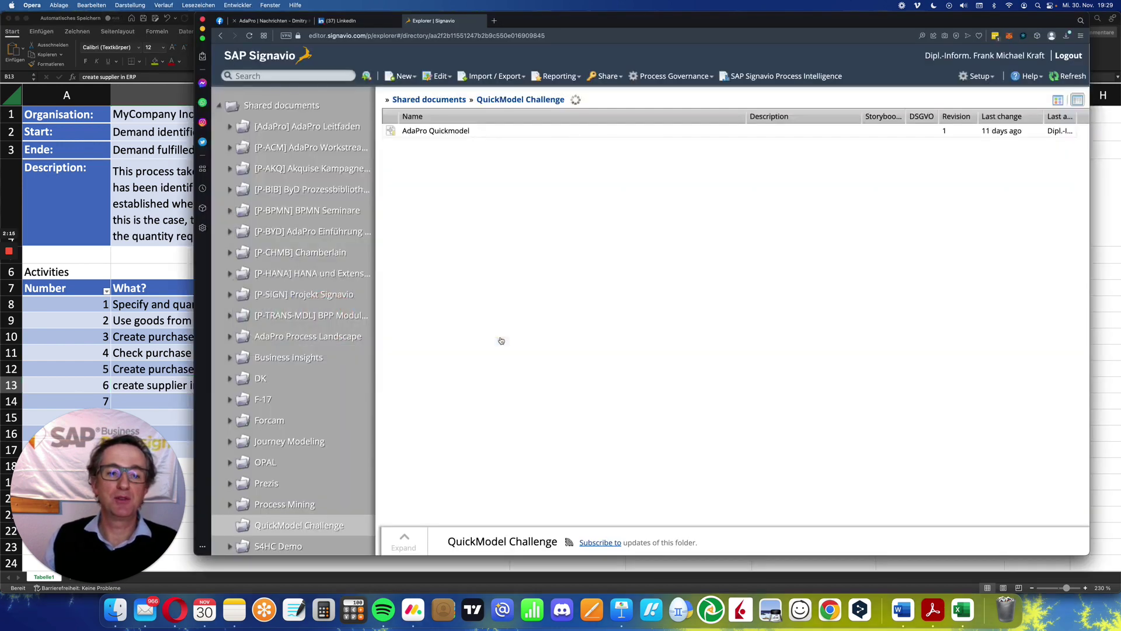
- Create a new QuickModel with organization MyCompany Inc
left_click(403, 76)
left_click(433, 121)
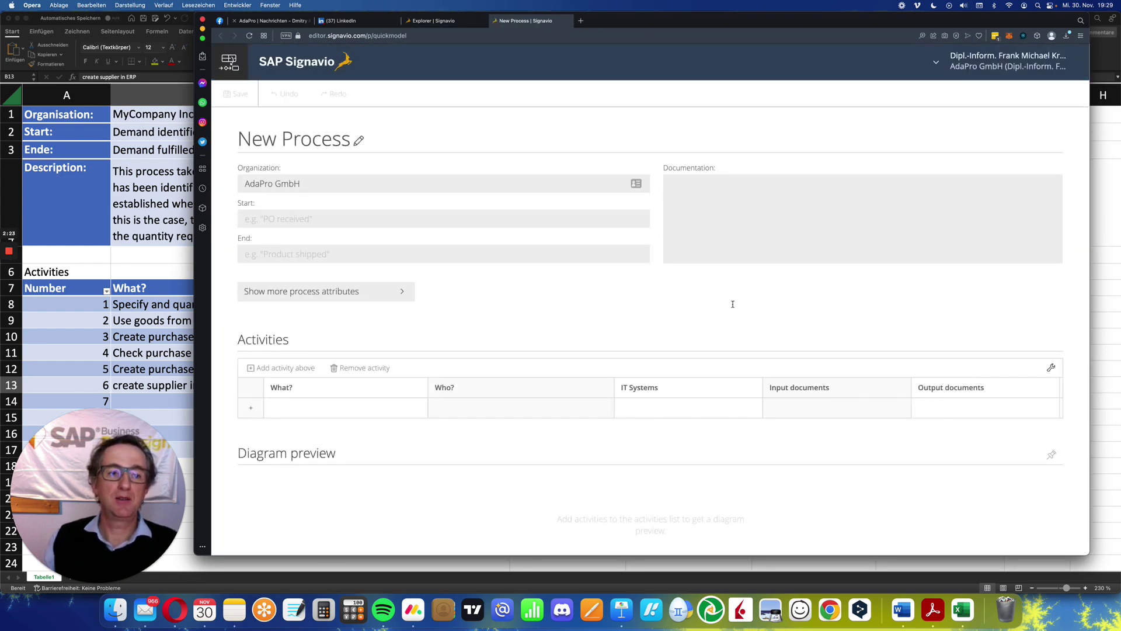
triple_click(290, 186)
type("M")
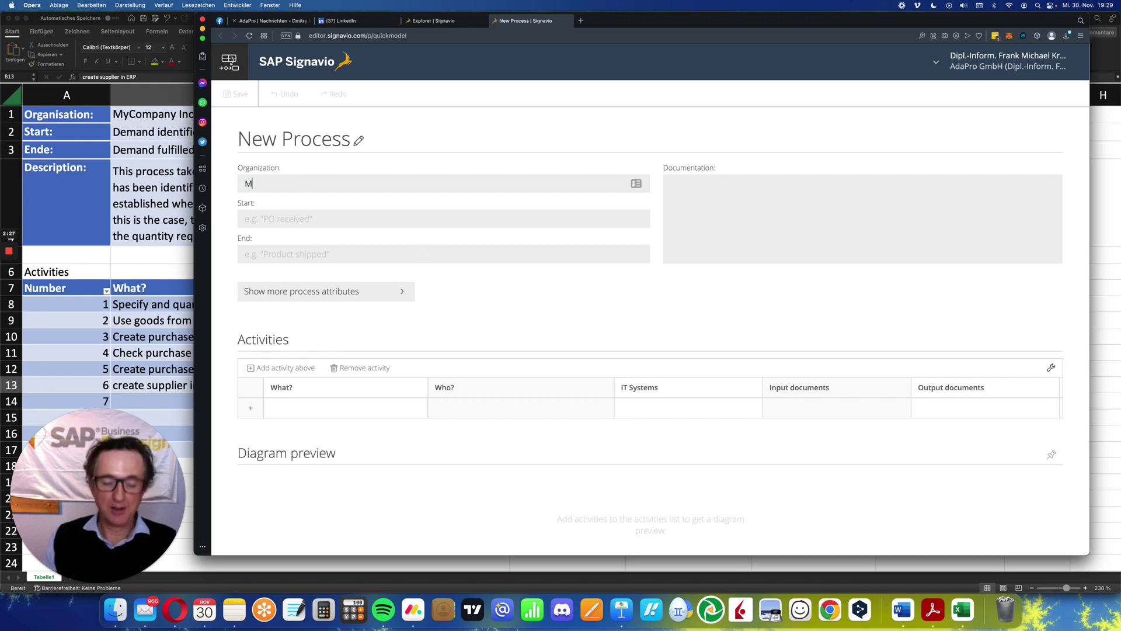
type("yCompany Inc.")
key("Tab")
- Fill Start with 'Demand identified' and End with 'Demand fulfilled', copied from the Excel sheet
left_click(86, 136)
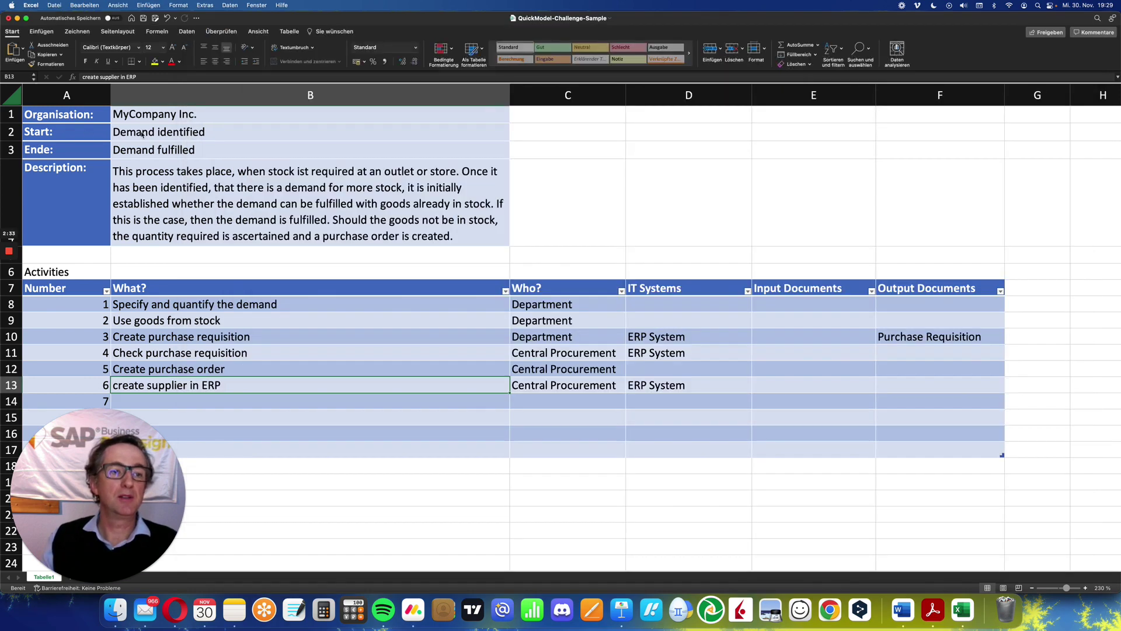
left_click(140, 132)
key("super+c")
key("super+Tab")
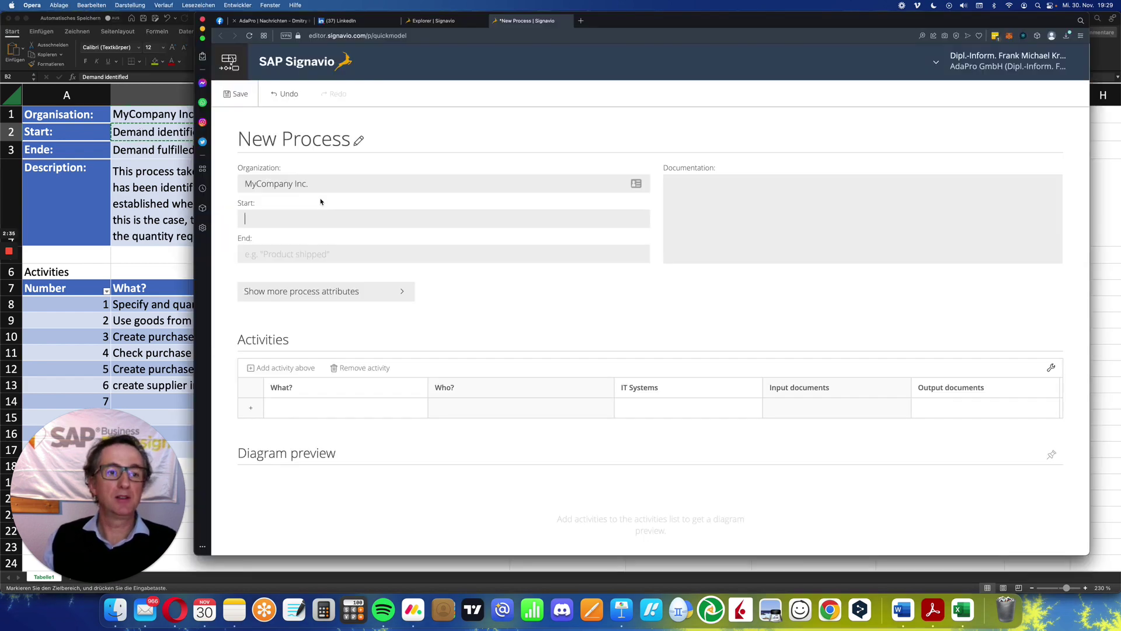
key("super+v")
key("super+Tab")
left_click(272, 146)
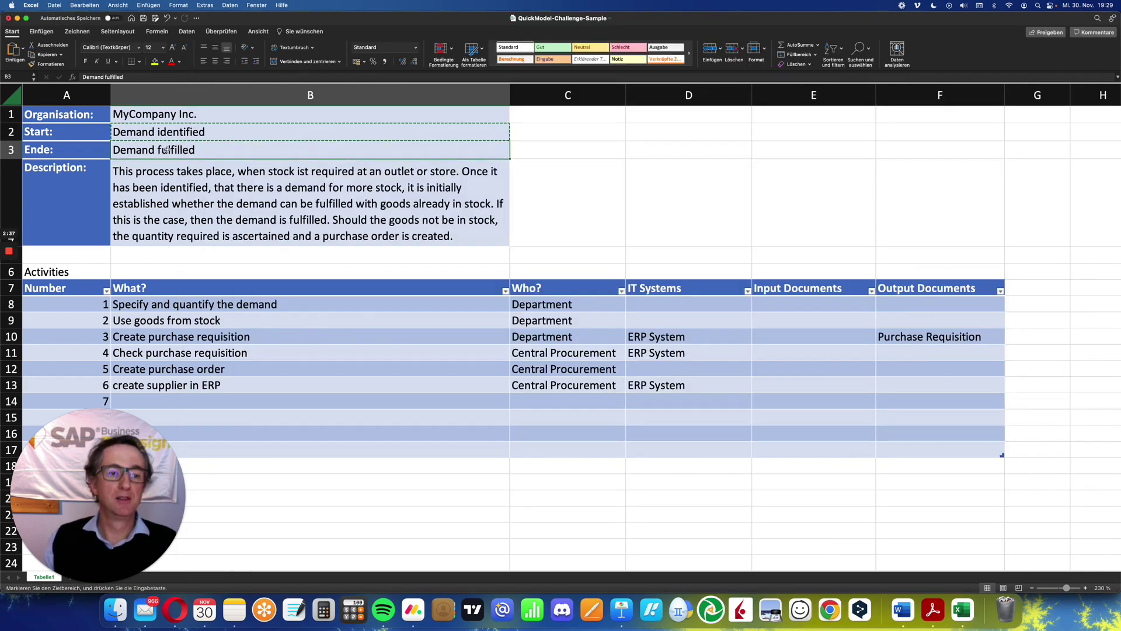
key("super+c")
key("super+Tab")
left_click(323, 249)
key("super+v")
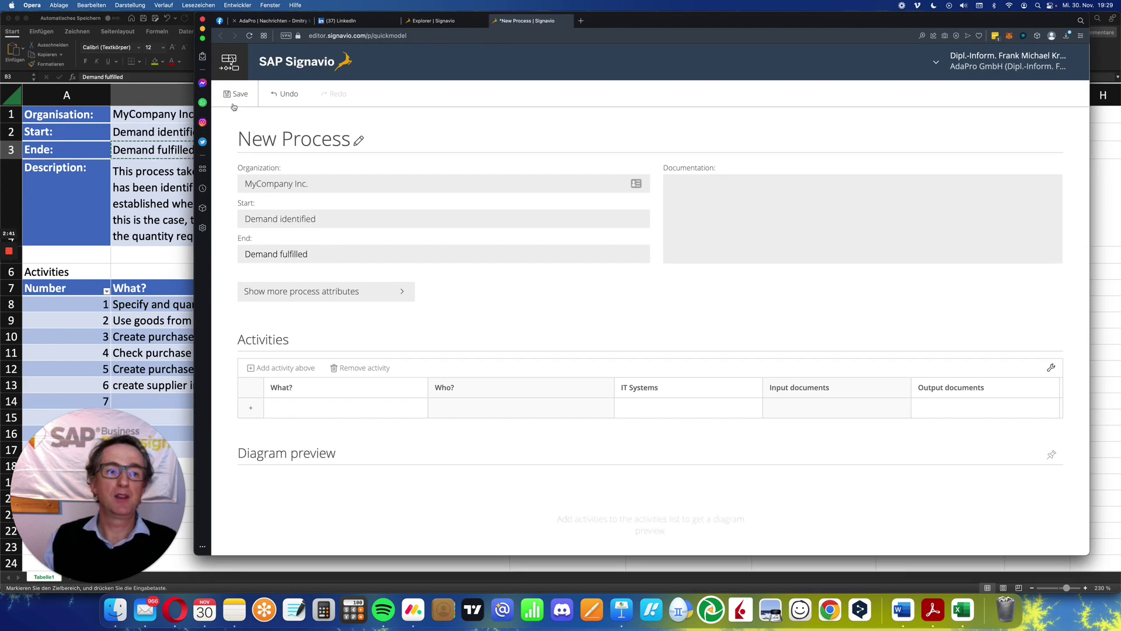
- Title the process 'Demand fulfillment in a store' and save it
left_click(281, 138)
triple_click(282, 138)
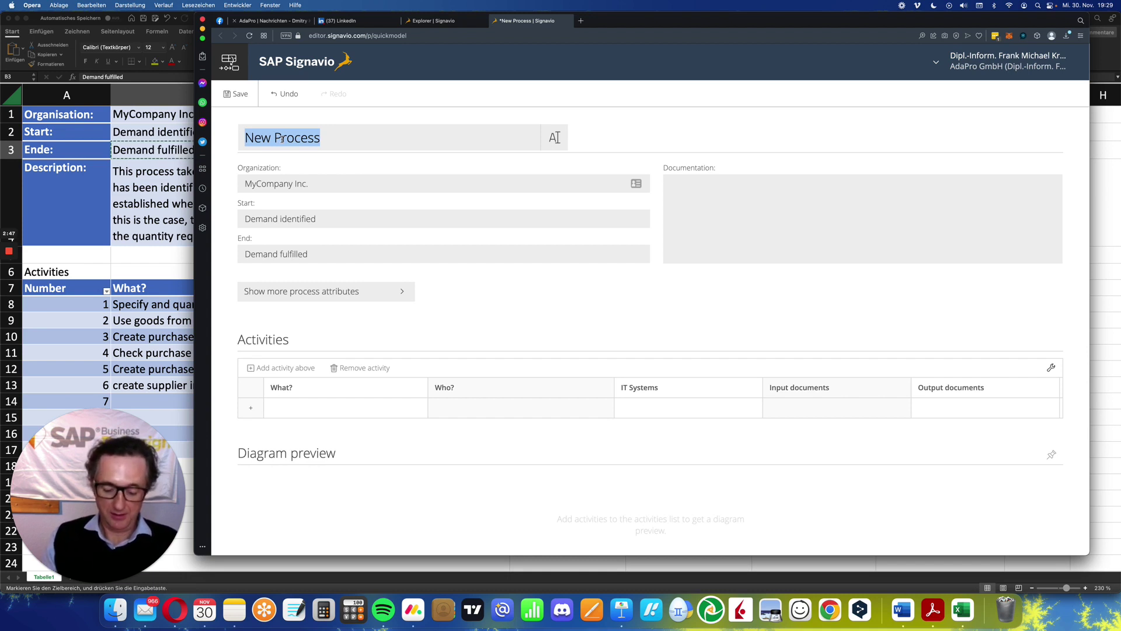
type("Purchas")
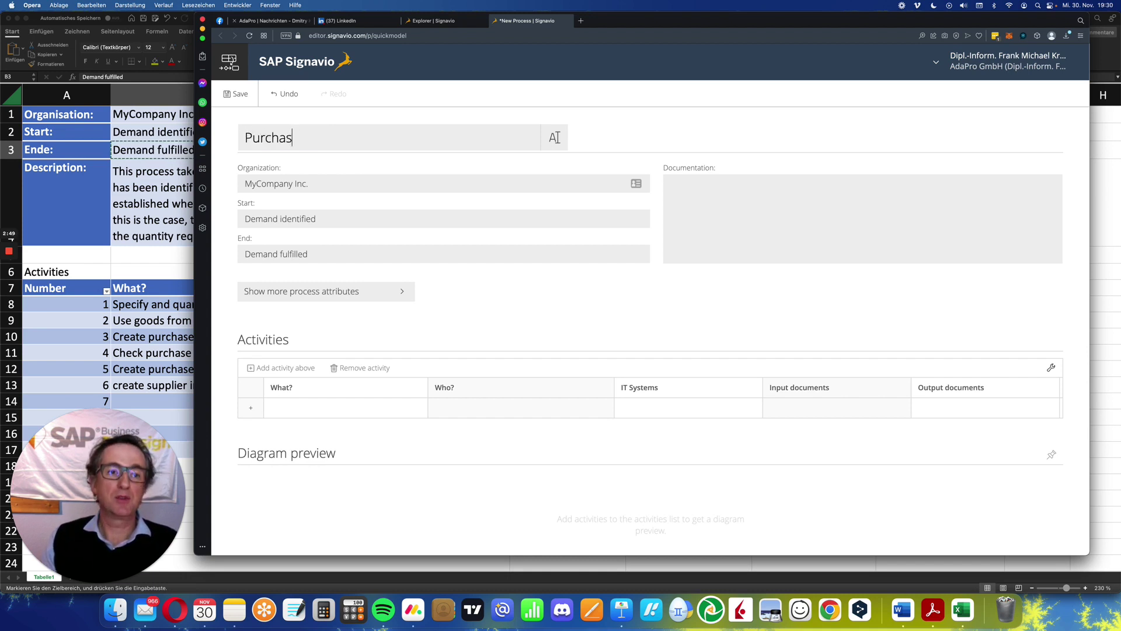
type("in")
key("BackSpace")
key("BackSpace")
key("BackSpace")
key("BackSpace")
key("BackSpace")
key("BackSpace")
key("BackSpace")
key("BackSpace")
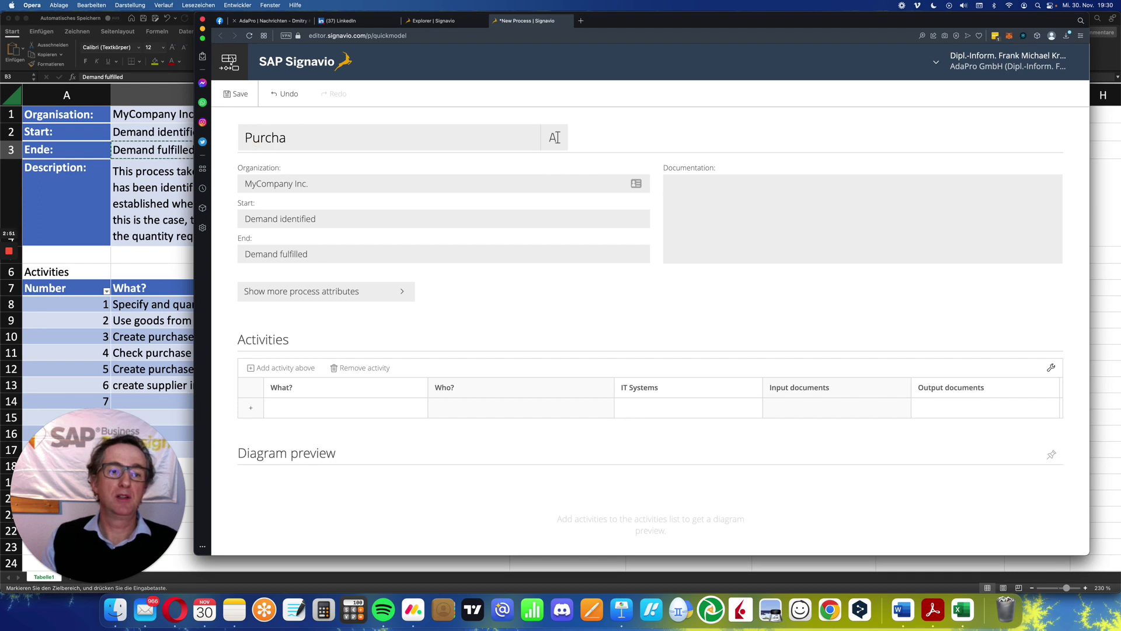
type("DE")
key("BackSpace")
key("BackSpace")
key("BackSpace")
type("Demand fu")
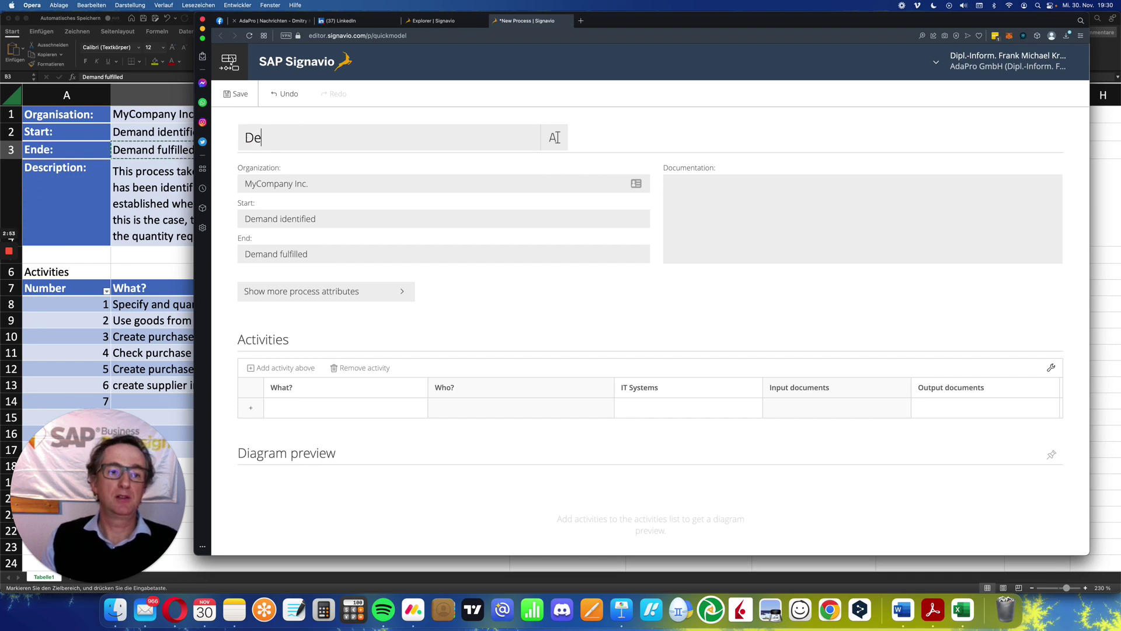
type("lfill")
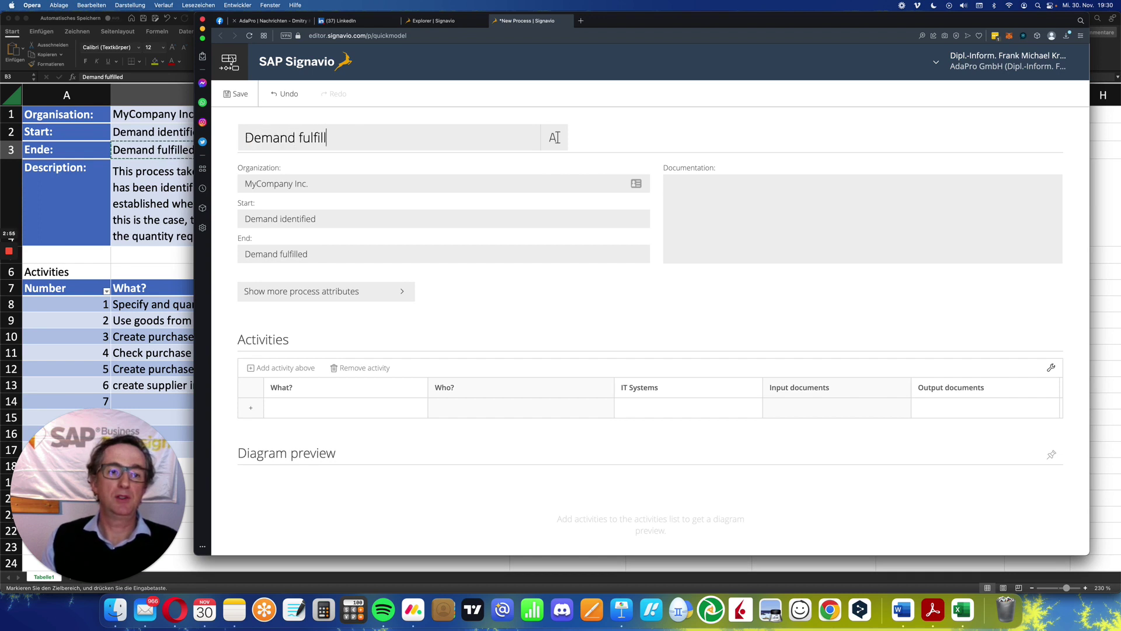
type("mend in a")
key("BackSpace")
key("BackSpace")
key("BackSpace")
key("BackSpace")
key("BackSpace")
key("BackSpace")
type("t in a sor")
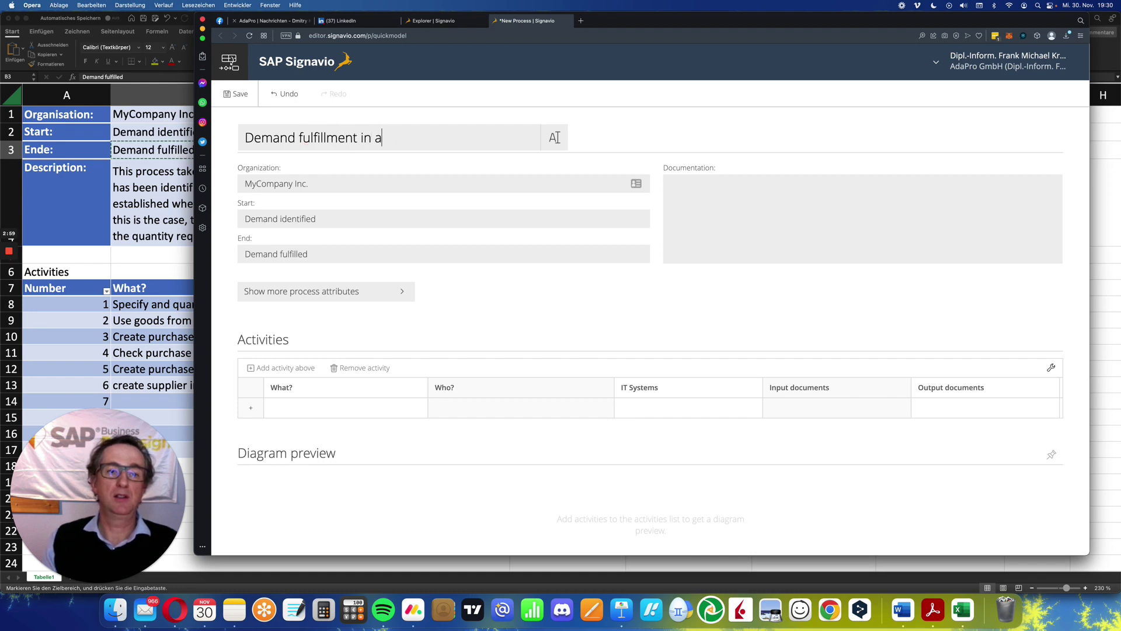
key("BackSpace")
key("BackSpace")
type("tore")
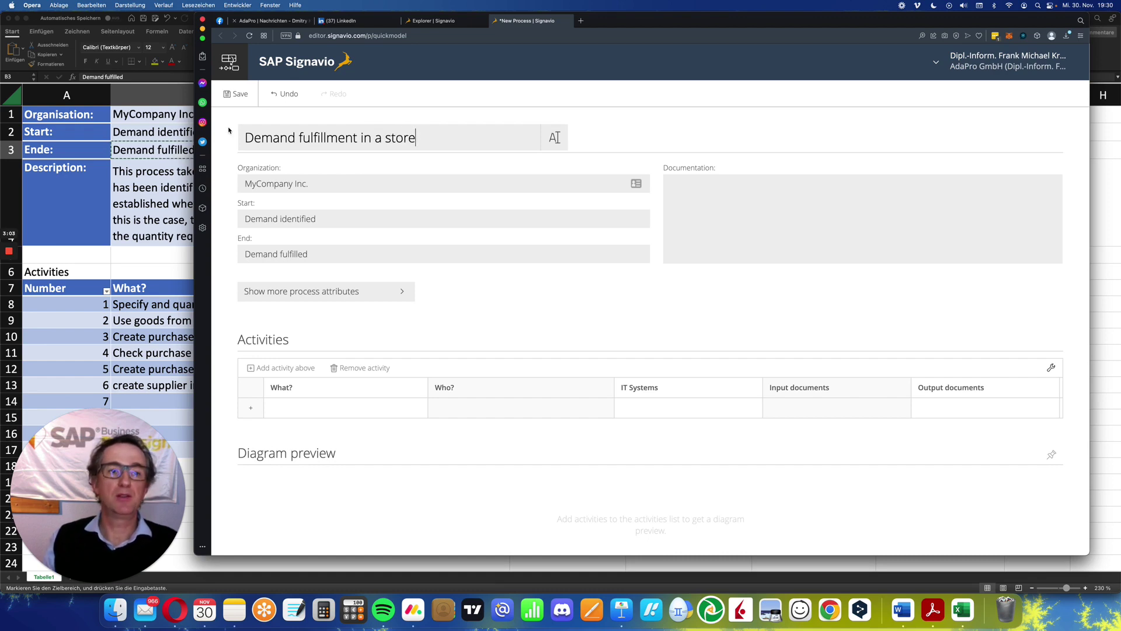
left_click(230, 96)
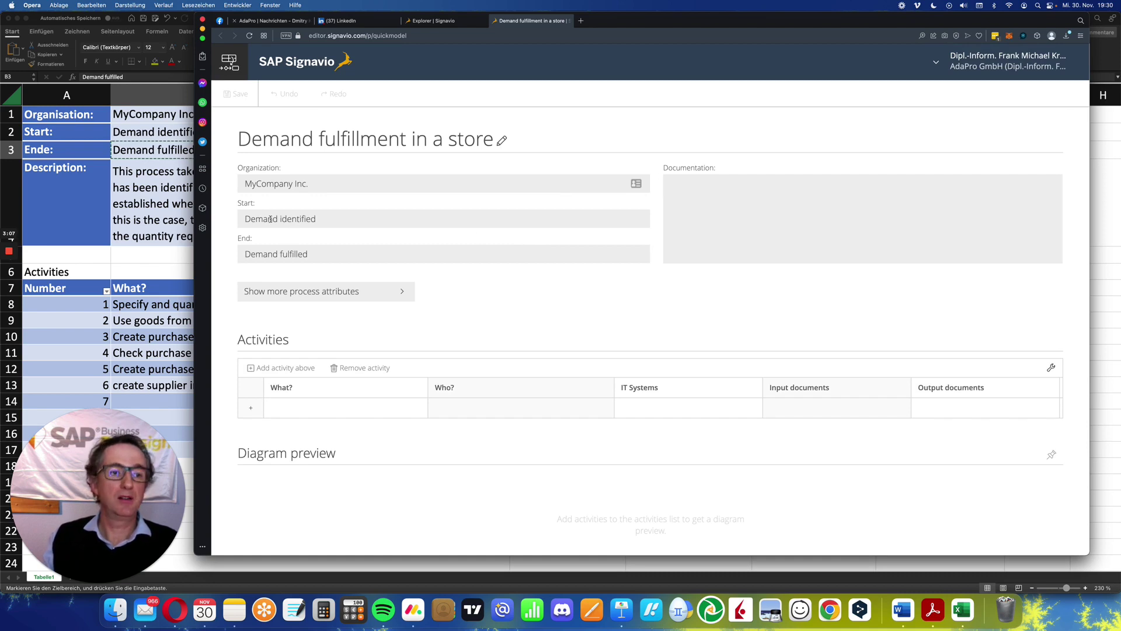
- Open the Documentation field and clear the wrongly pasted 'Demand fulfilled' text
left_click(178, 206)
double_click(178, 205)
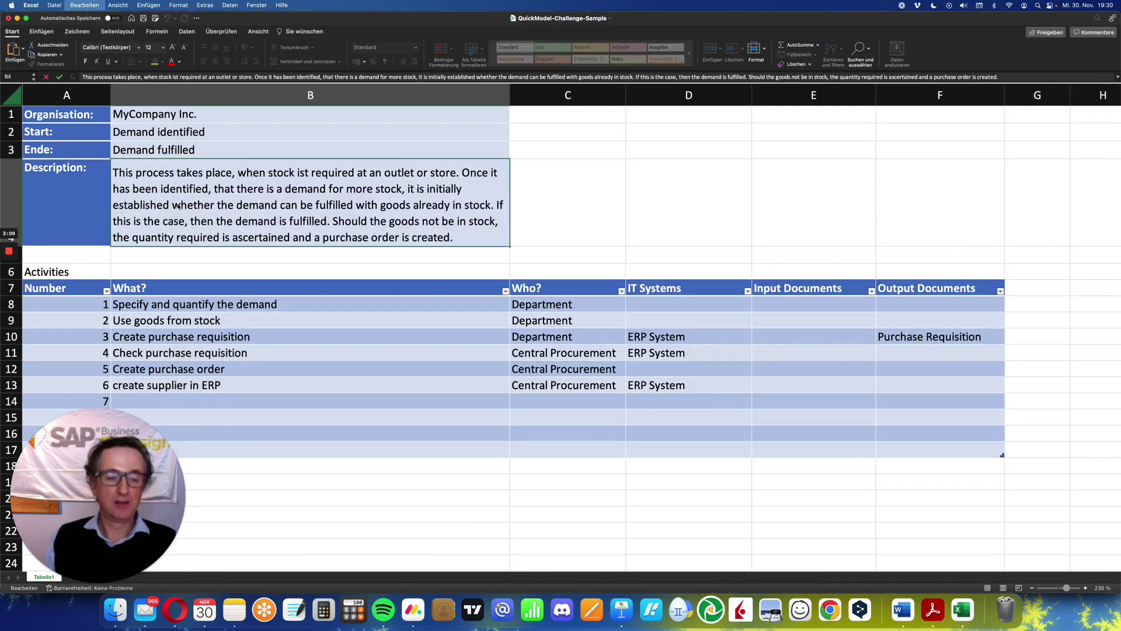
key("super+Tab")
left_click(762, 228)
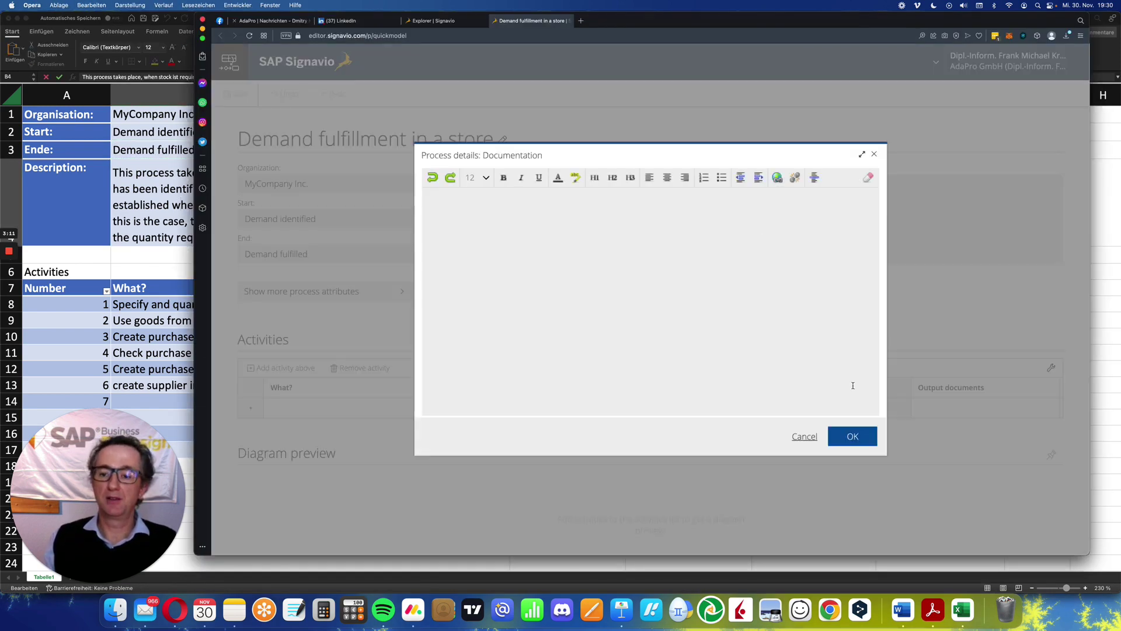
key("super+v")
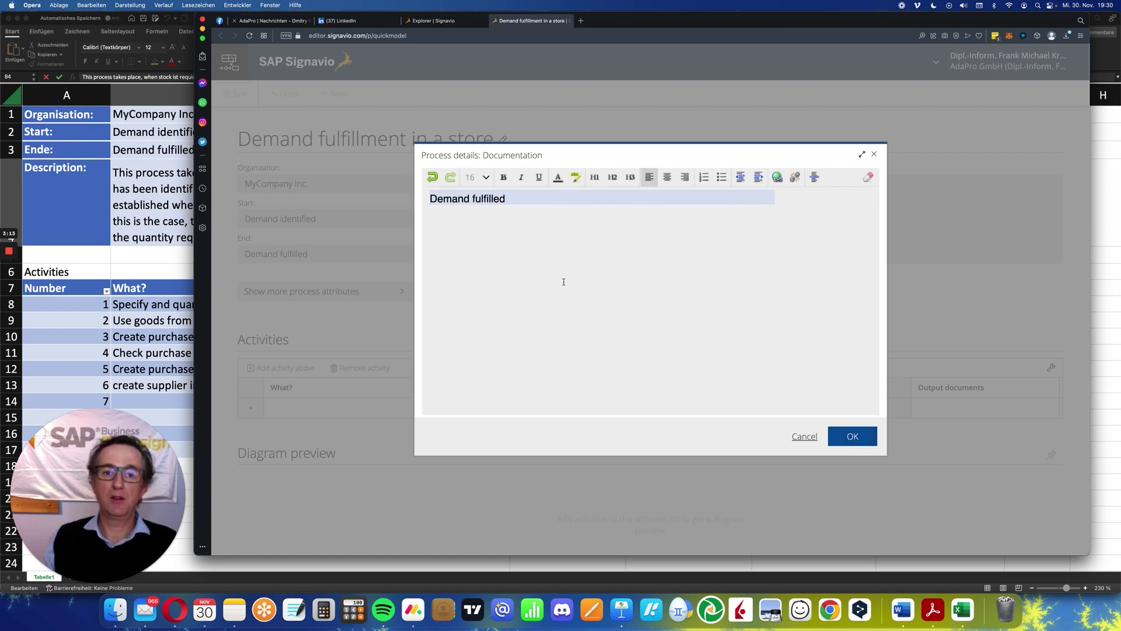
key("super+a")
key("BackSpace")
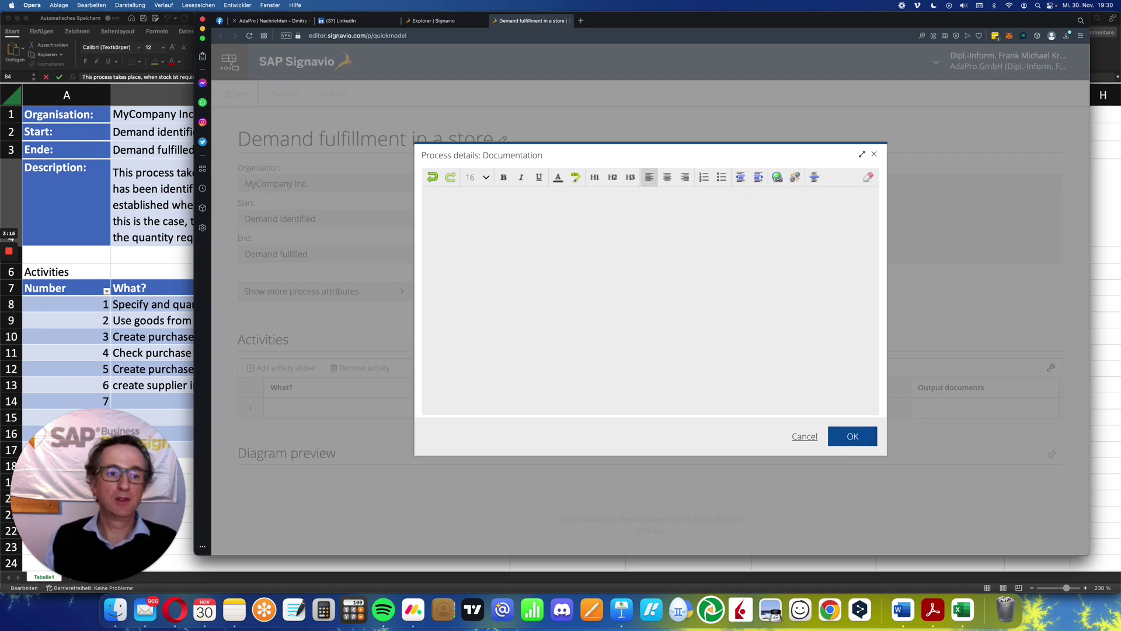
- Paste the B4 description paragraph into Documentation, confirm it, and save the model
key("super+Tab")
left_click(221, 146)
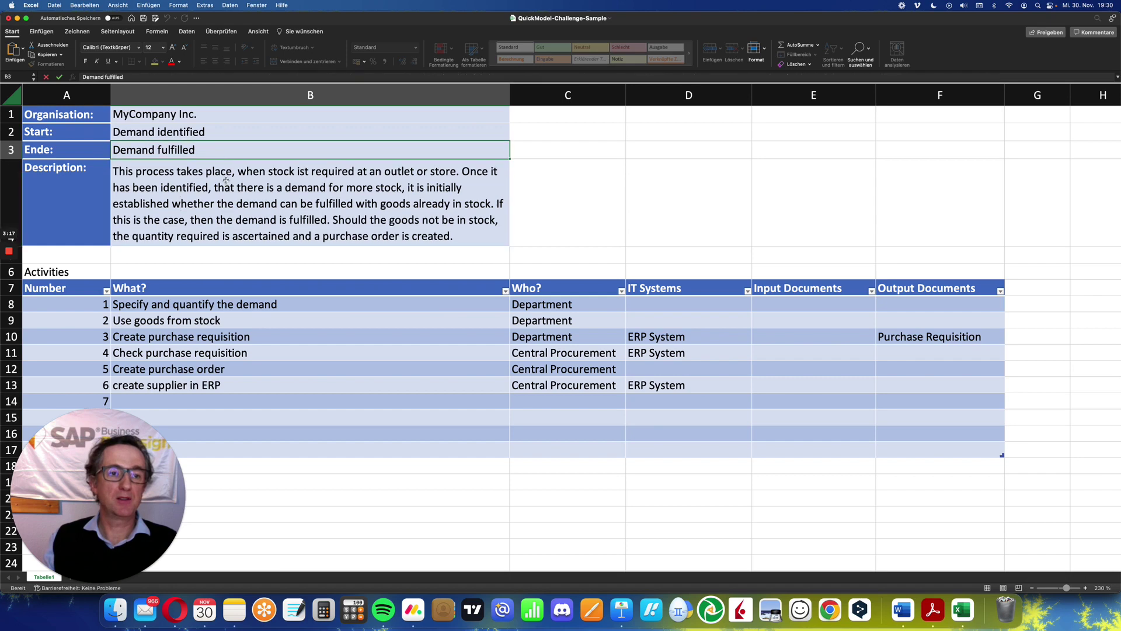
left_click(226, 185)
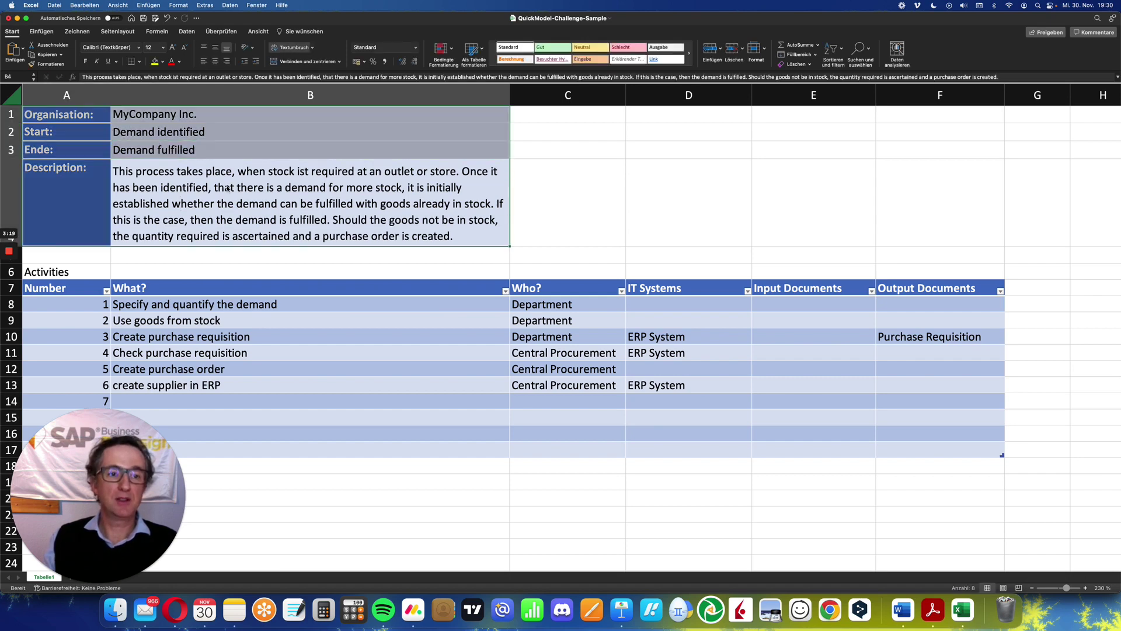
double_click(228, 188)
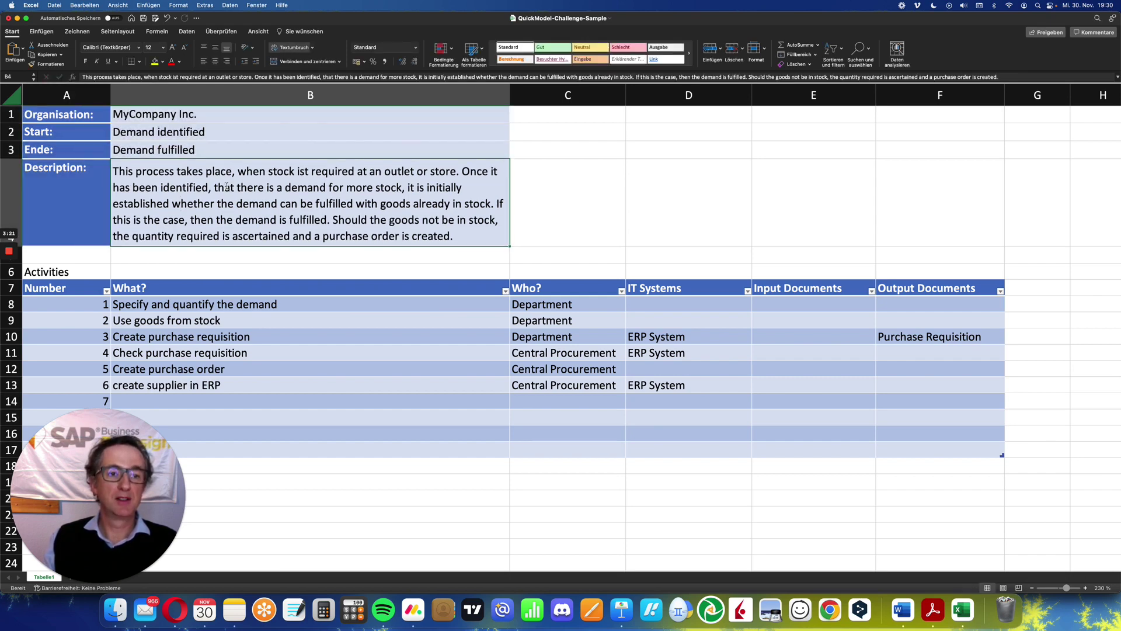
key("super+a")
key("super+c")
key("super+Tab")
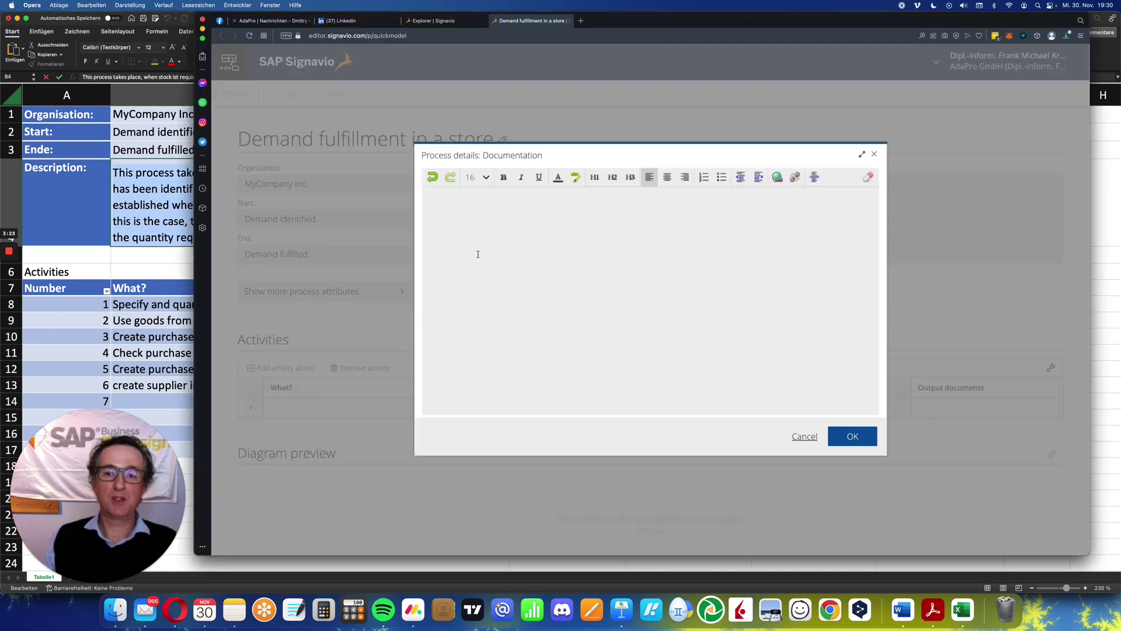
key("super+v")
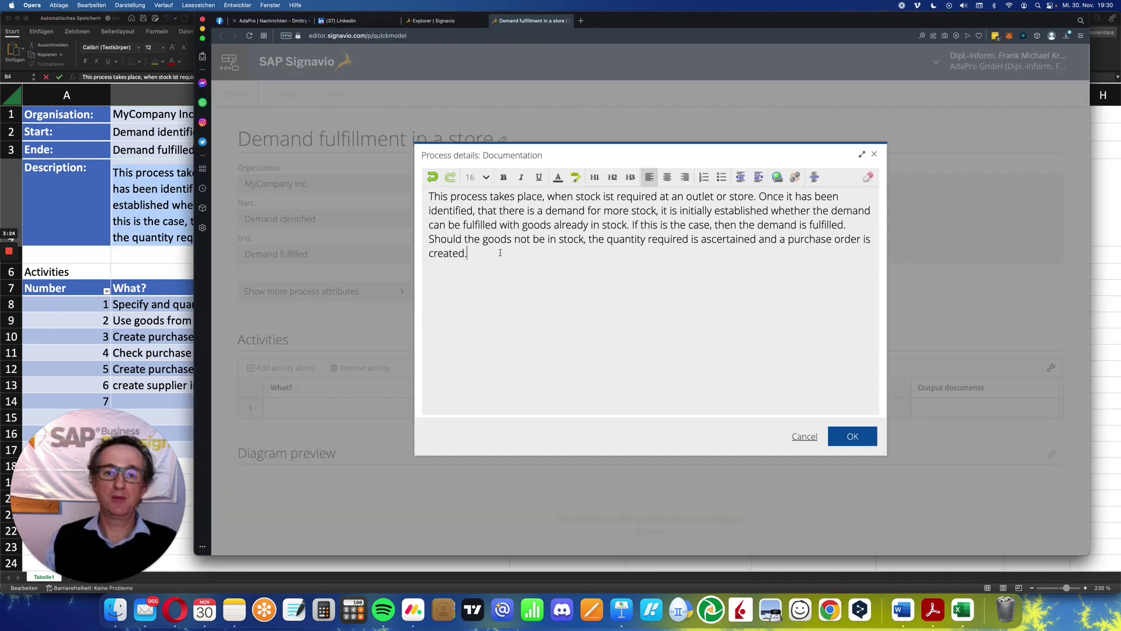
left_click(854, 436)
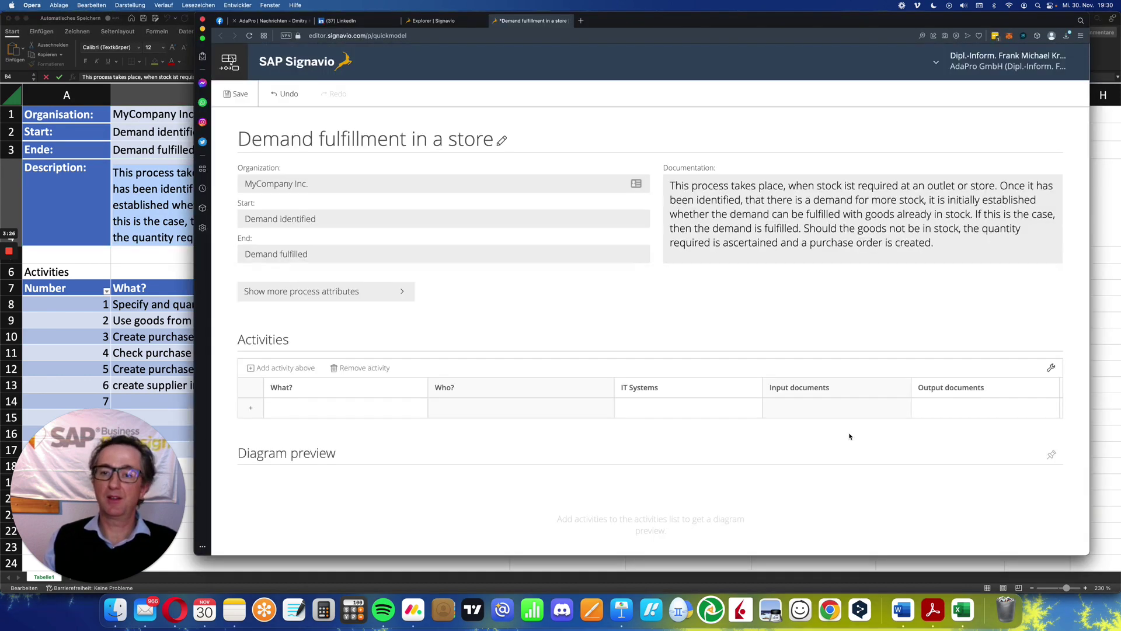
left_click(237, 94)
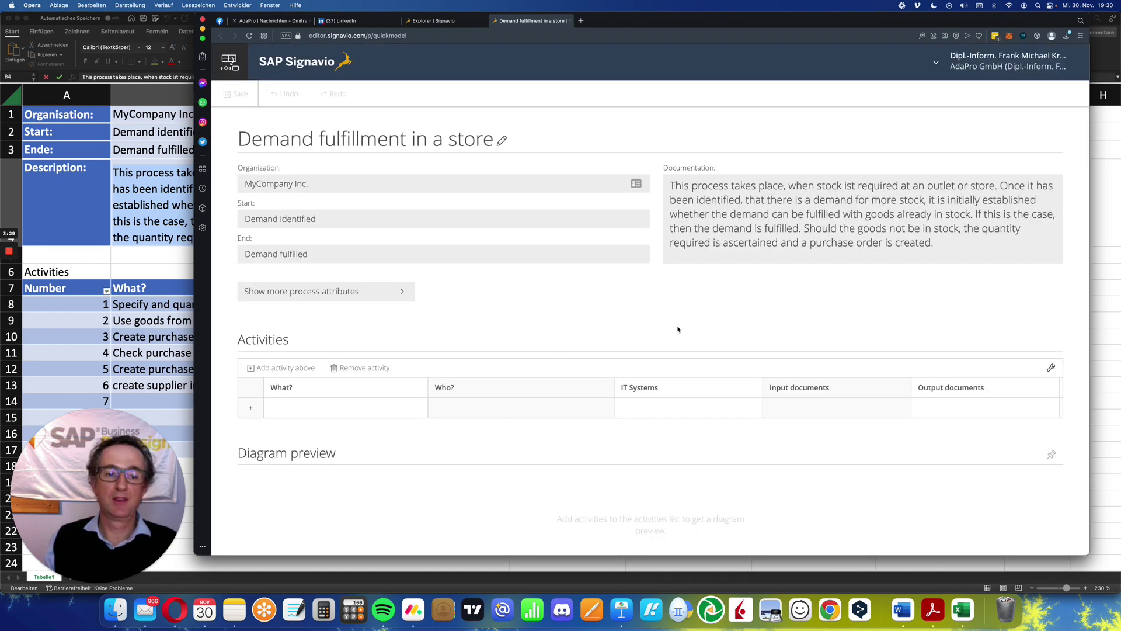
- Add 'Specify and quantify the demand' from Excel B8 as activity 1 in the Activities table
scroll(453, 314, "down", 3)
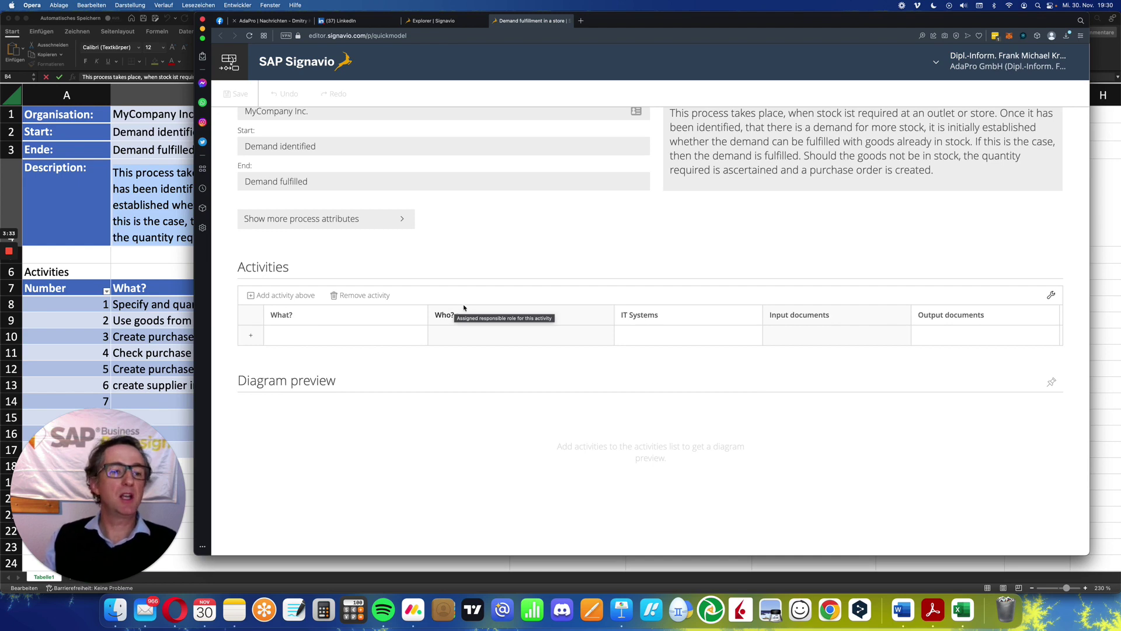
left_click(151, 311)
left_click(163, 304)
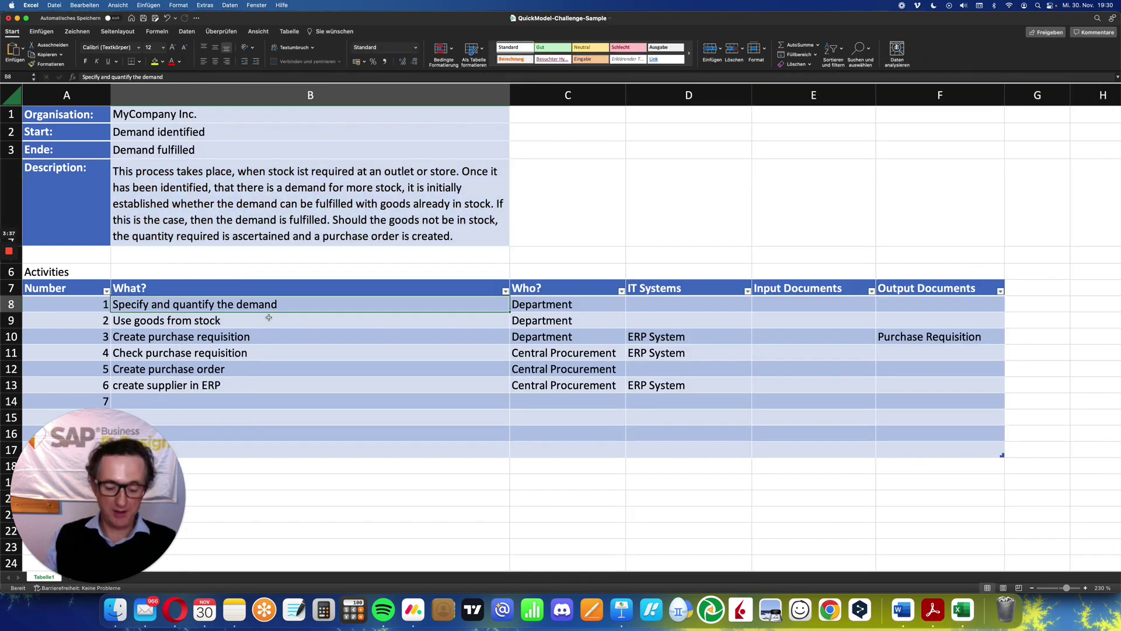
key("super+c")
key("super+Tab")
left_click(364, 334)
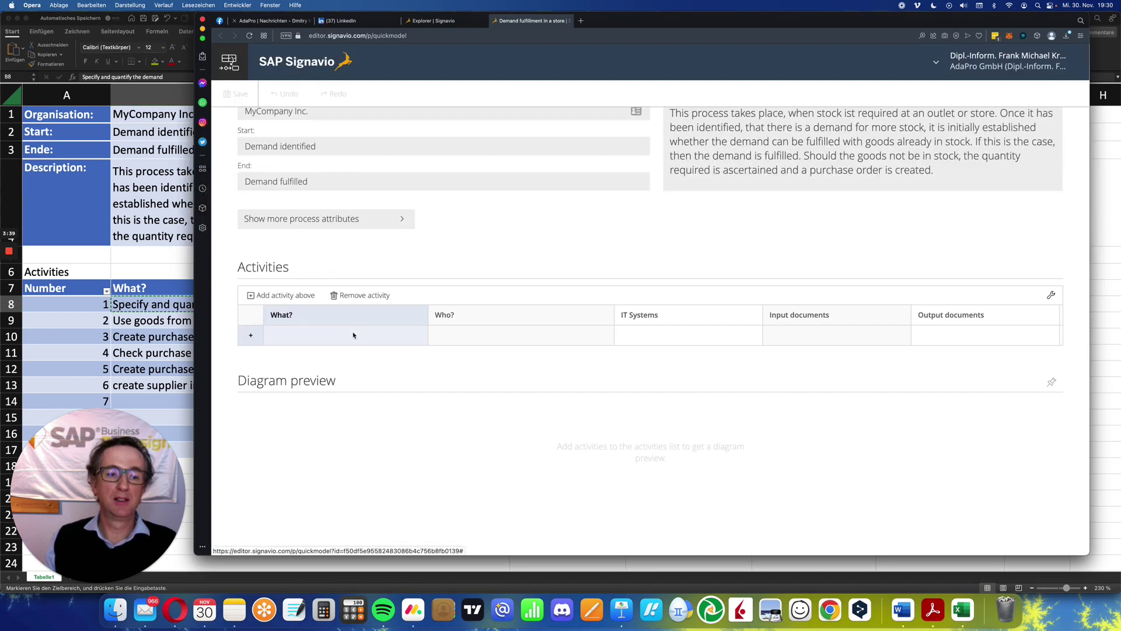
key("super+v")
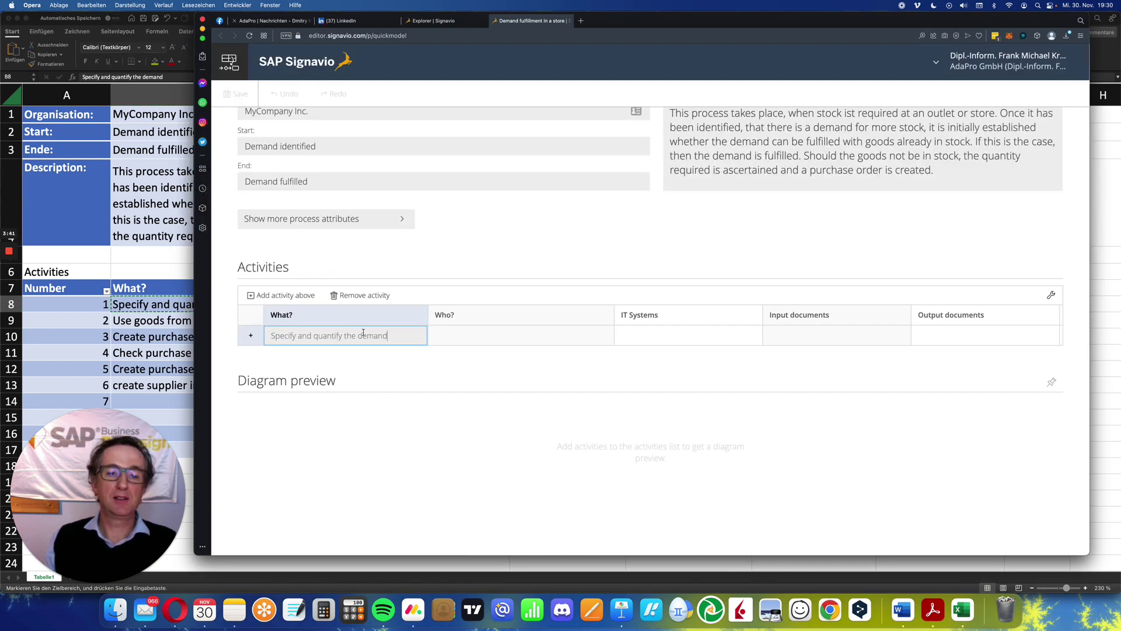
key("Return")
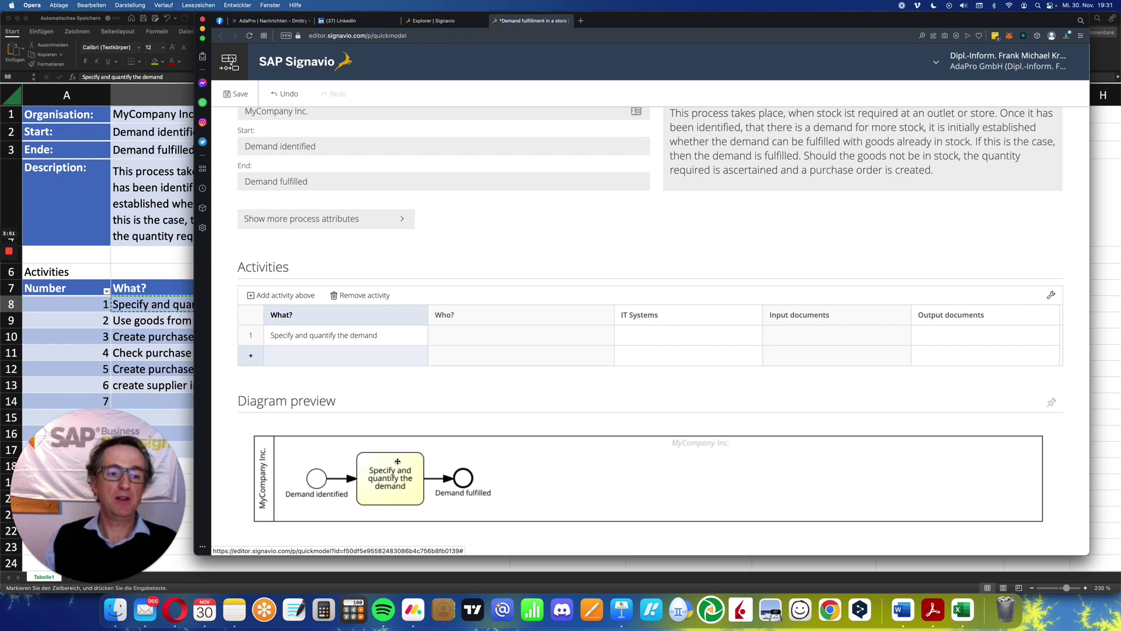
scroll(264, 184, "up", 3)
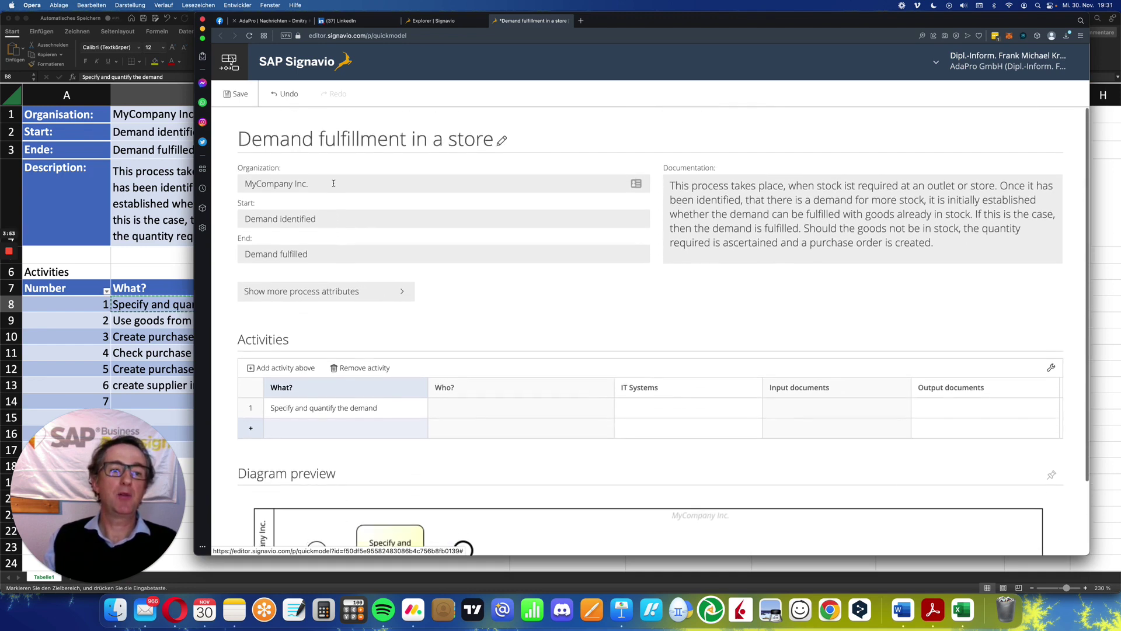
scroll(264, 184, "down", 3)
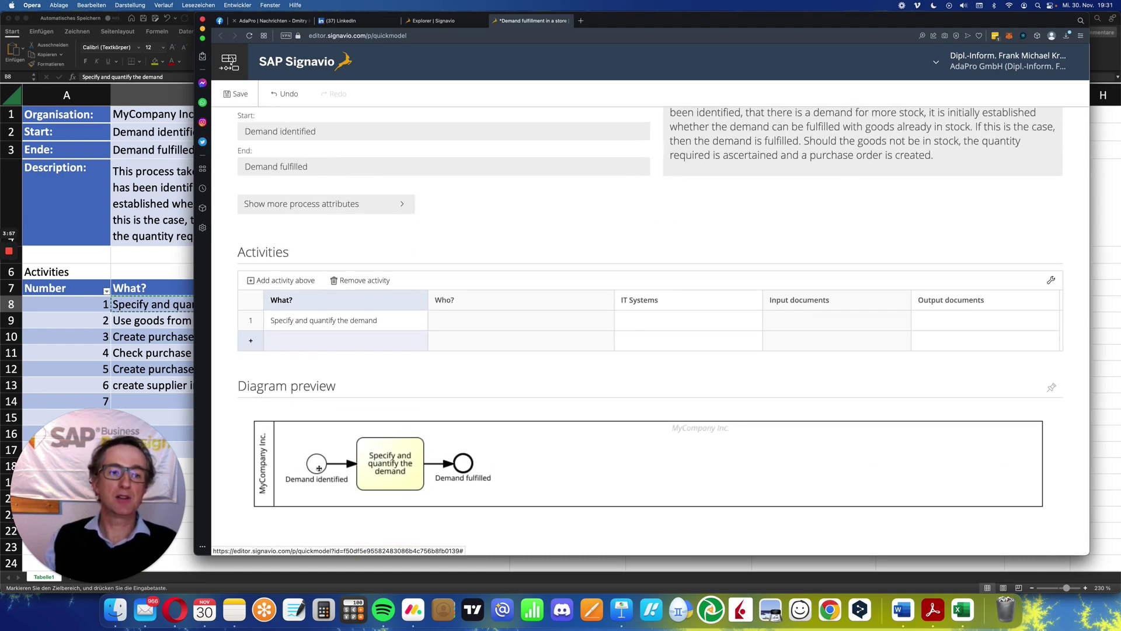
scroll(326, 443, "up", 3)
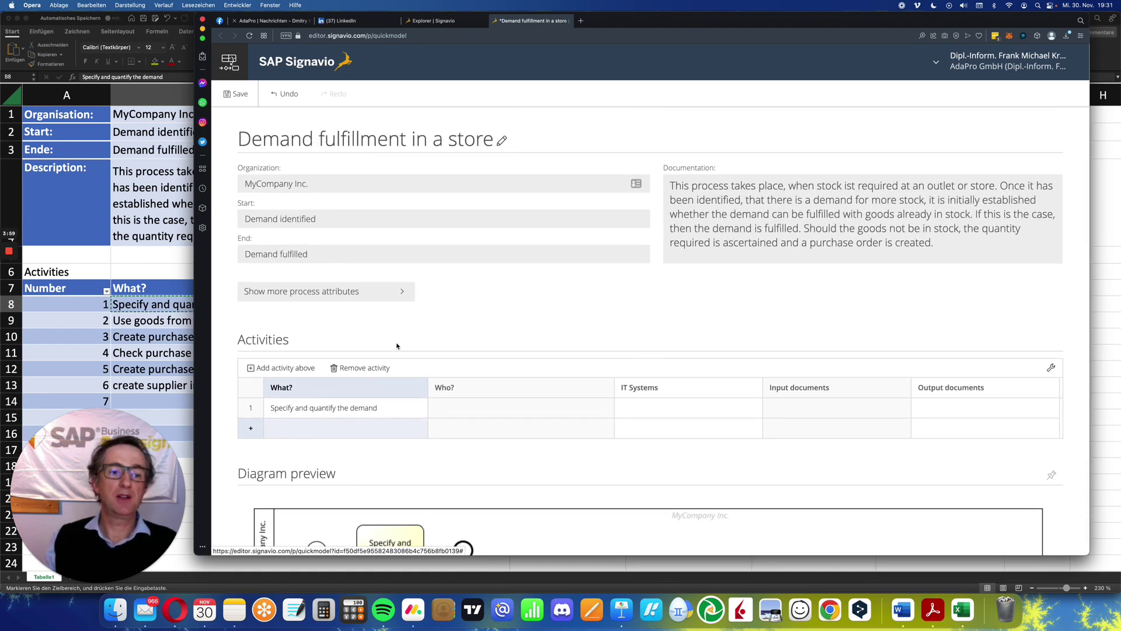
scroll(395, 348, "down", 3)
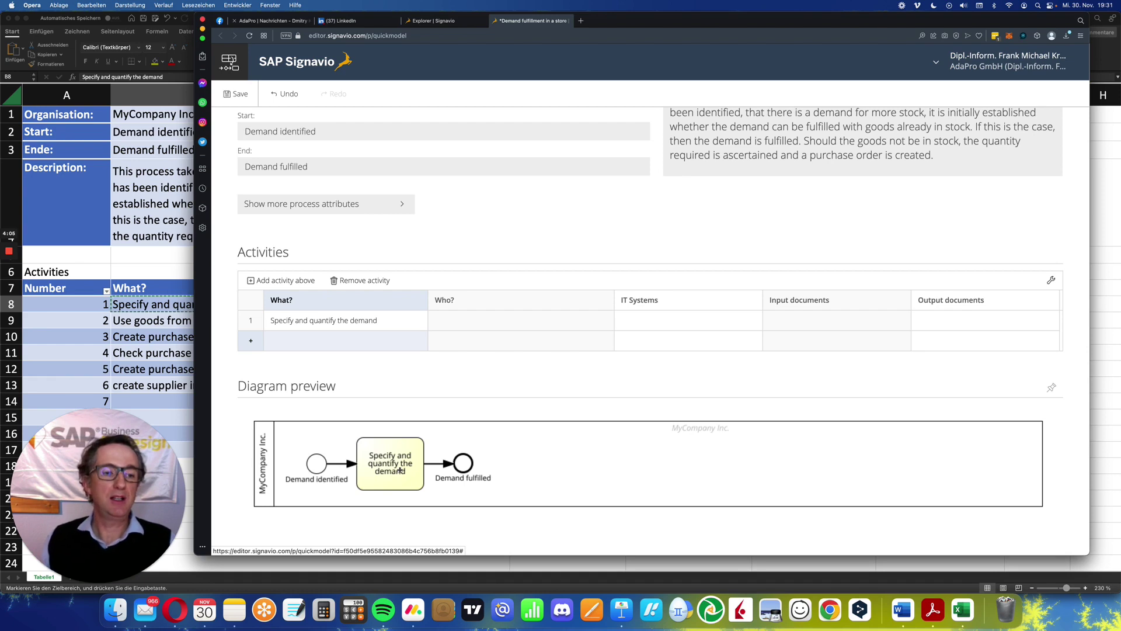
- Paste Department from Excel C8 as the Who? role of activity 1
key("super+Tab")
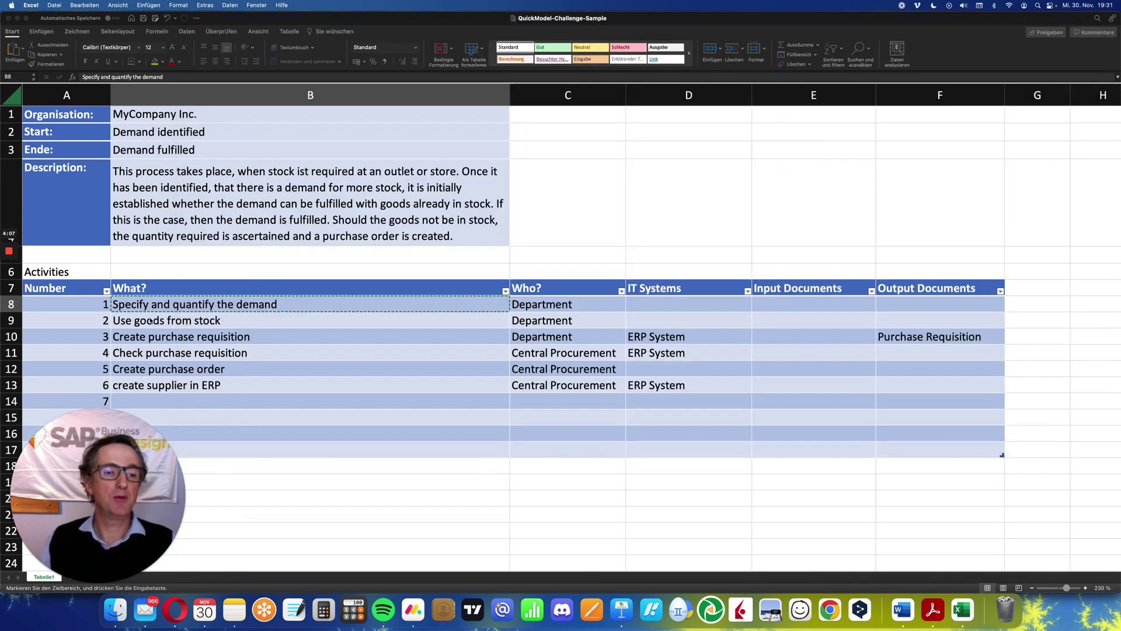
left_click(532, 307)
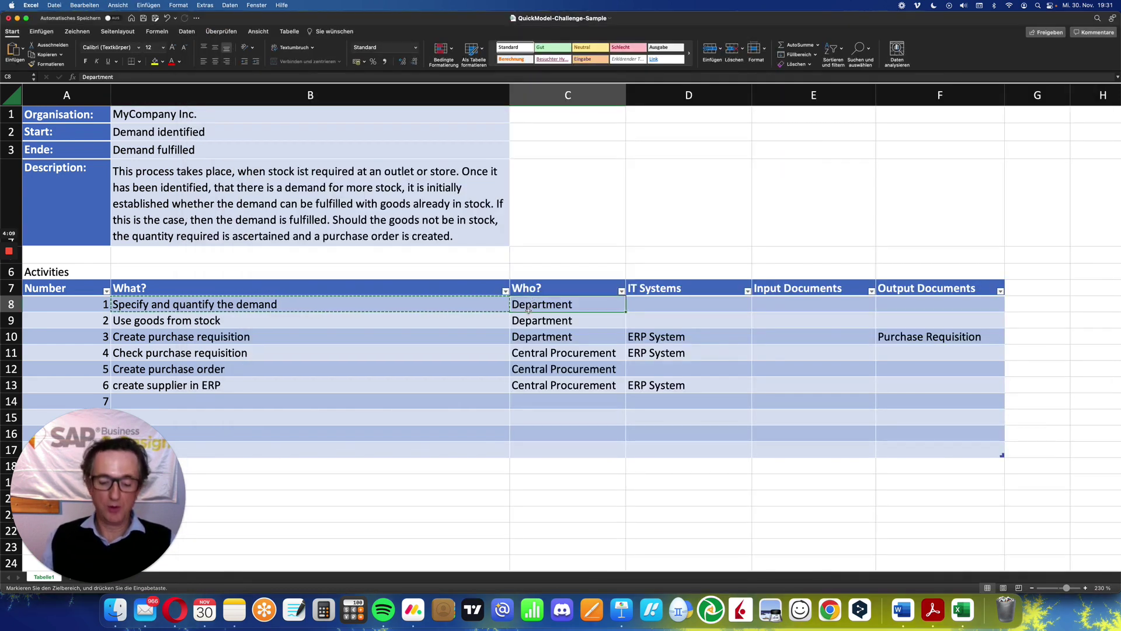
key("super+c")
key("super+Tab")
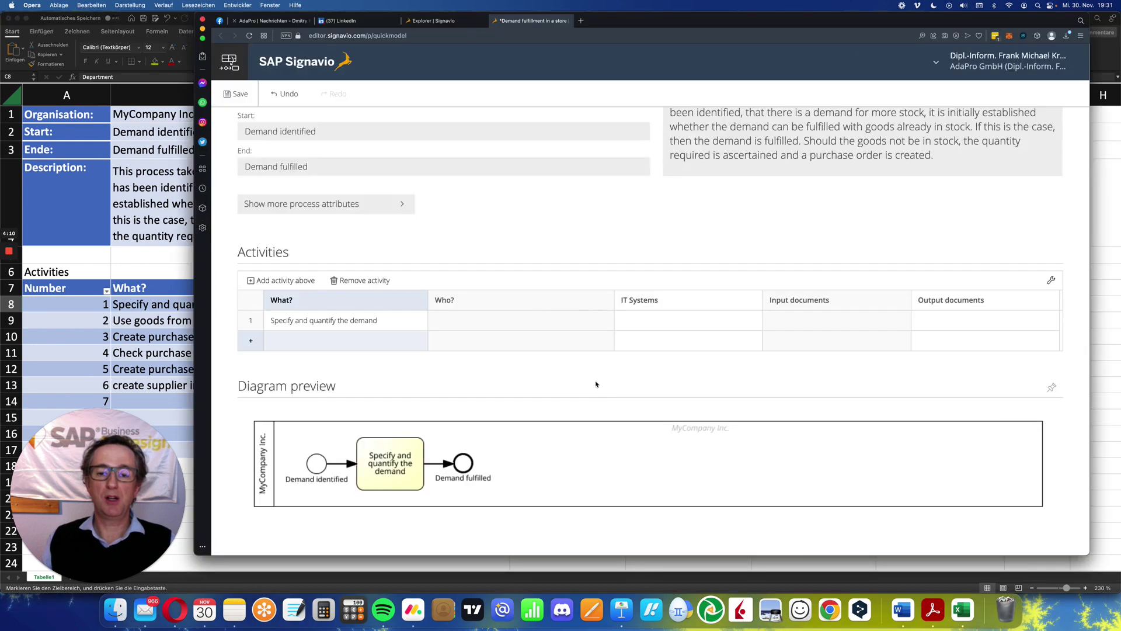
left_click(545, 318)
key("super+v")
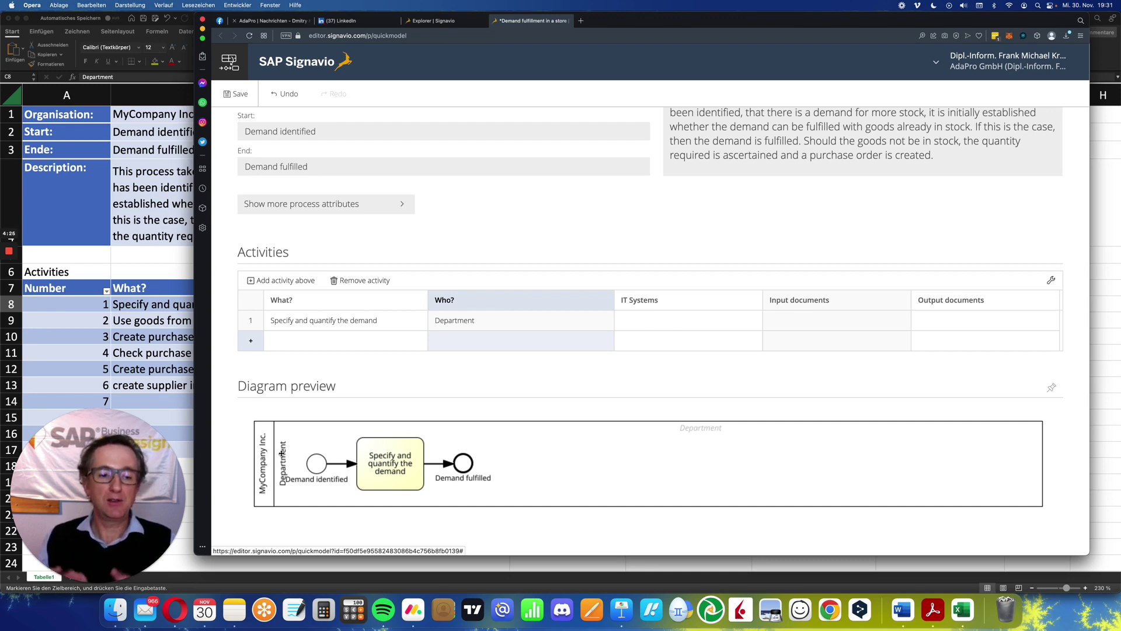
- Add 'Use goods from stock' from Excel B9 as activity 2
key("super+Tab")
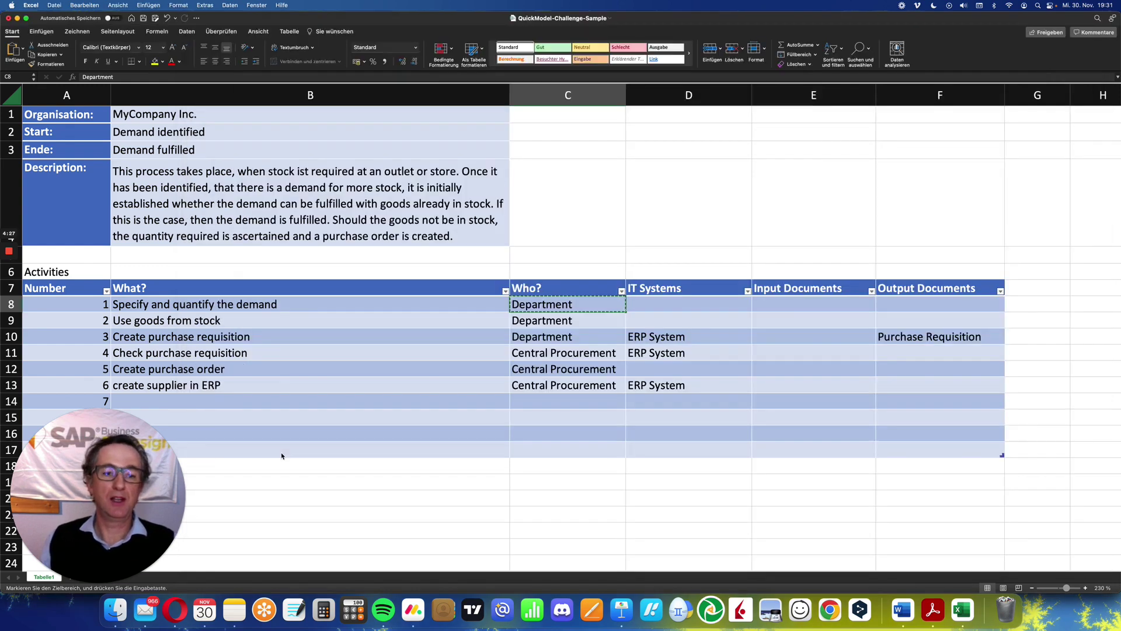
left_click(200, 325)
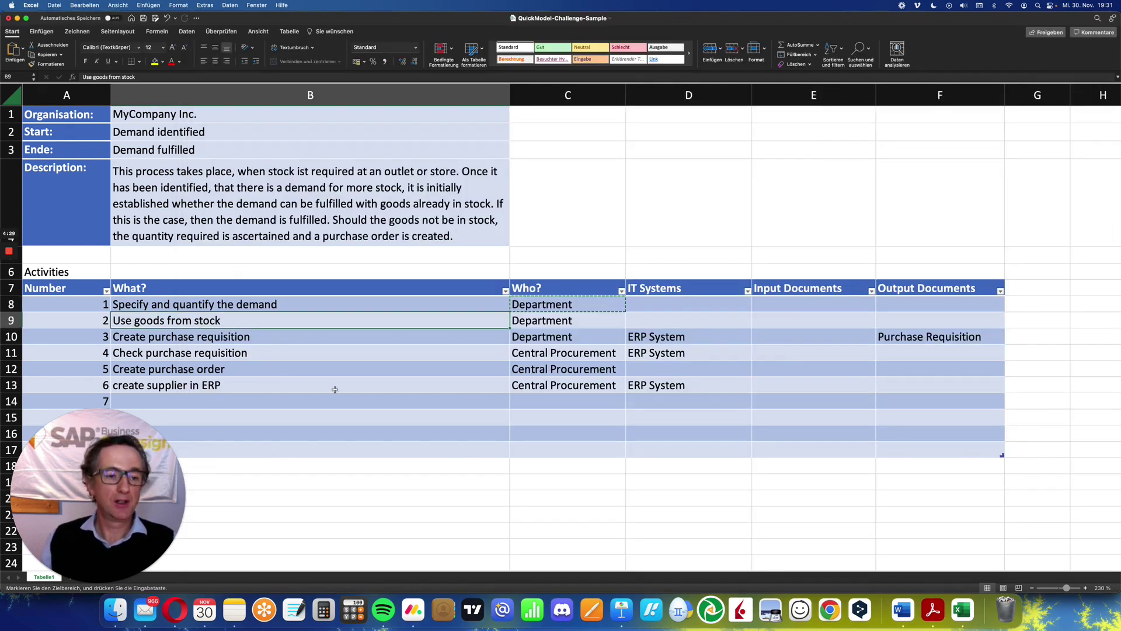
key("super+c")
key("super+Tab")
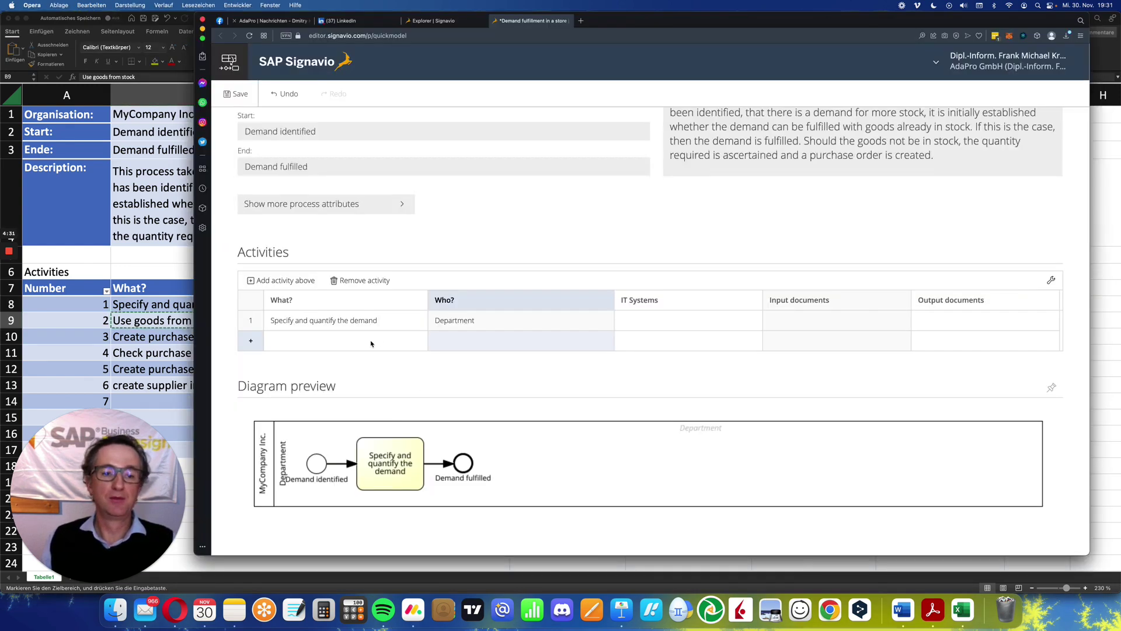
left_click(374, 341)
key("super+v")
key("Return")
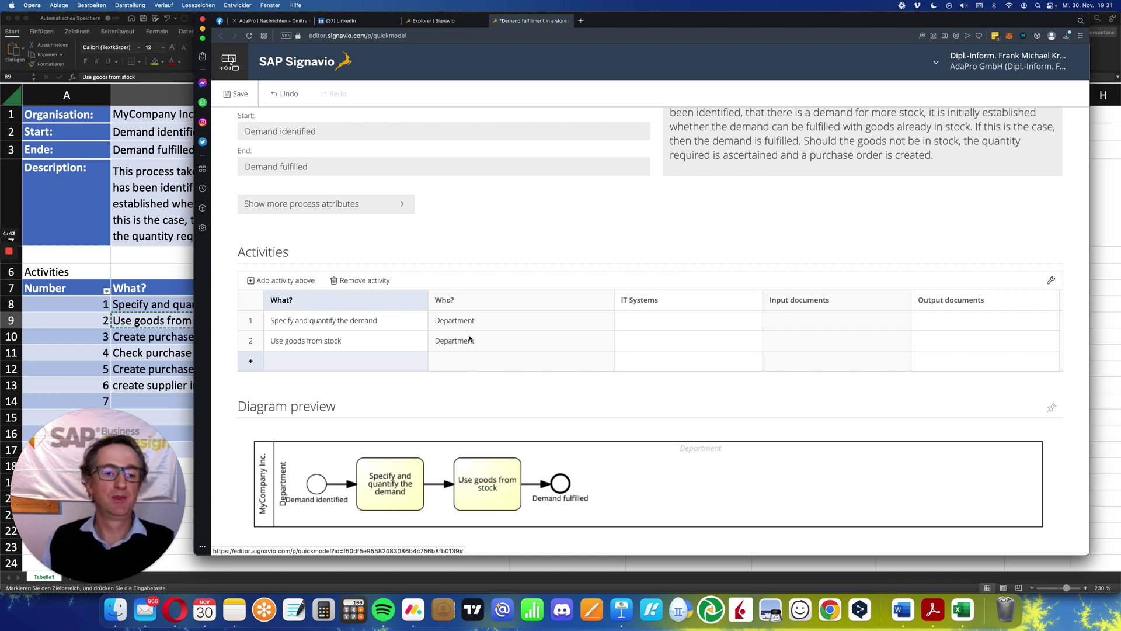
- Add 'Create purchase requisition' from Excel B10 as activity 3
key("super+Tab")
left_click(274, 339)
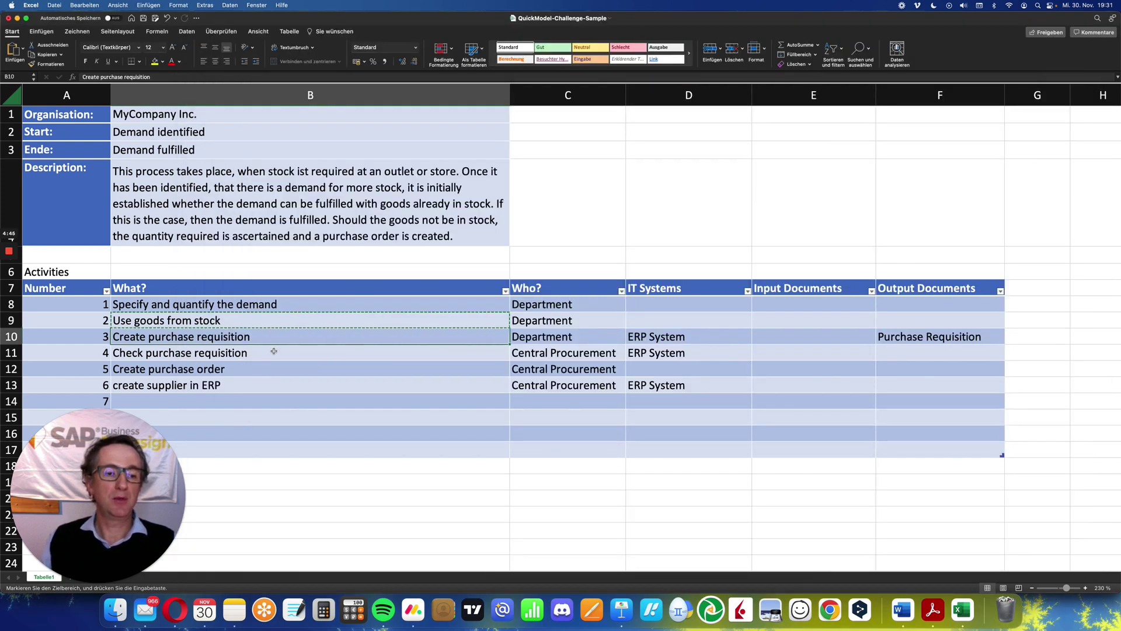
key("ctrl+c")
key("super+Tab")
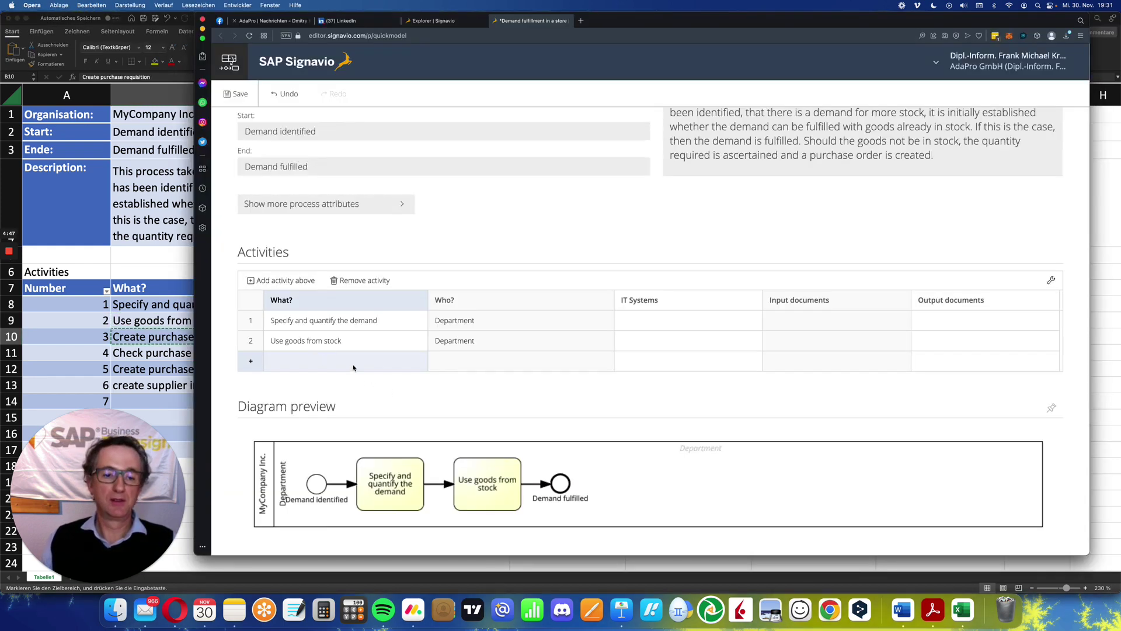
left_click(354, 367)
key("ctrl+v")
key("Return")
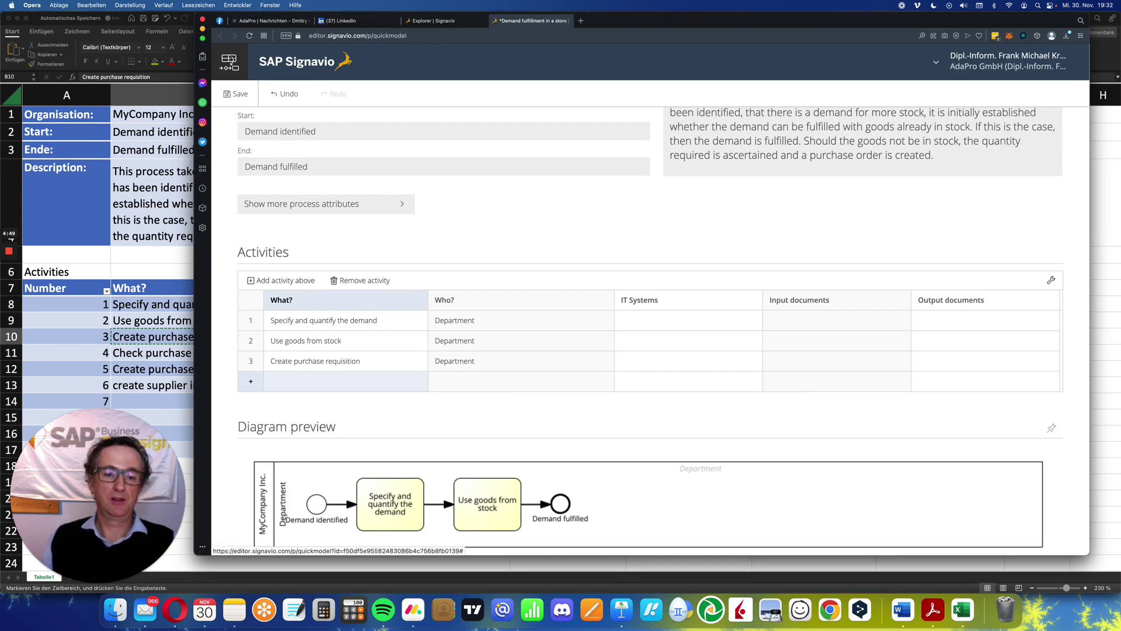
key("super+Tab")
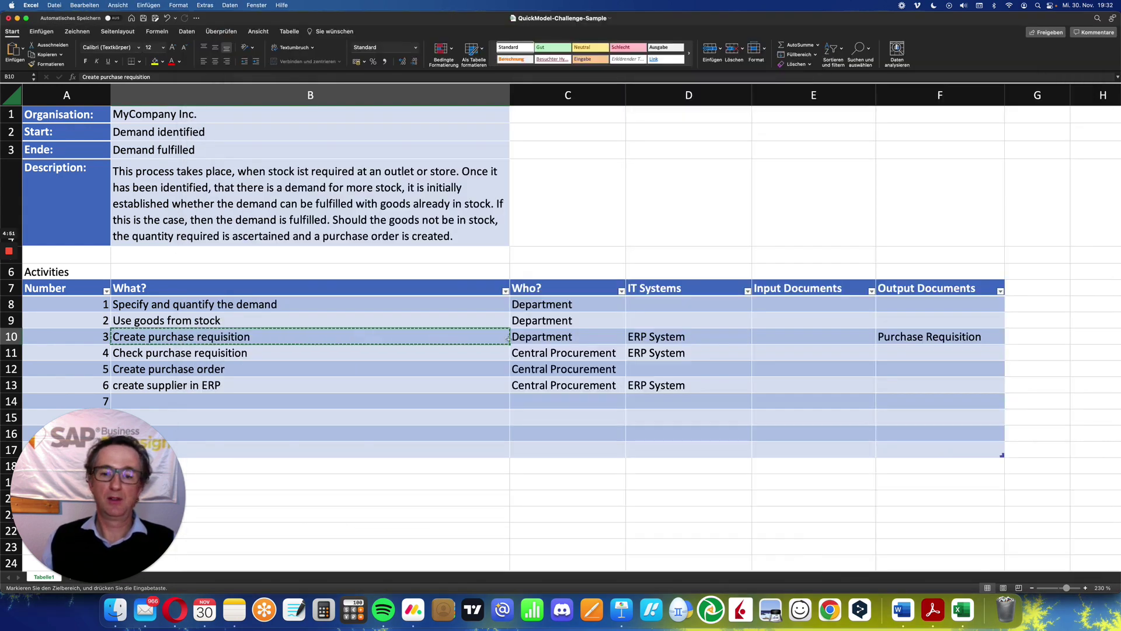
- Set ERP System, copied from Excel D10, as the IT system of Create purchase requisition
left_click(540, 337)
key("super+Tab")
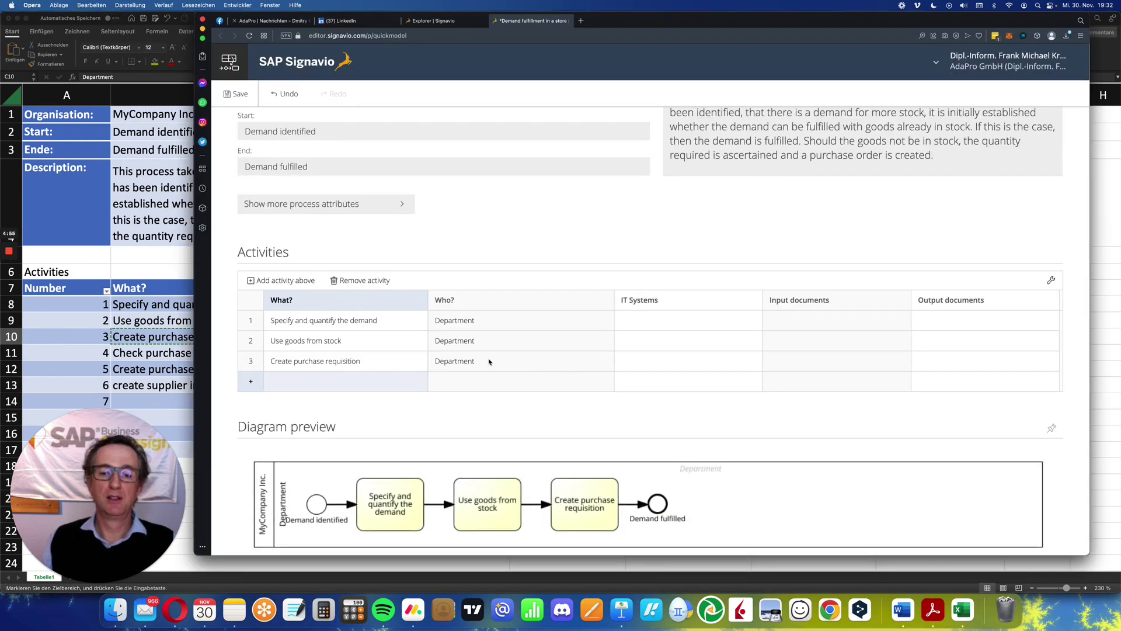
key("super+Tab")
left_click(655, 337)
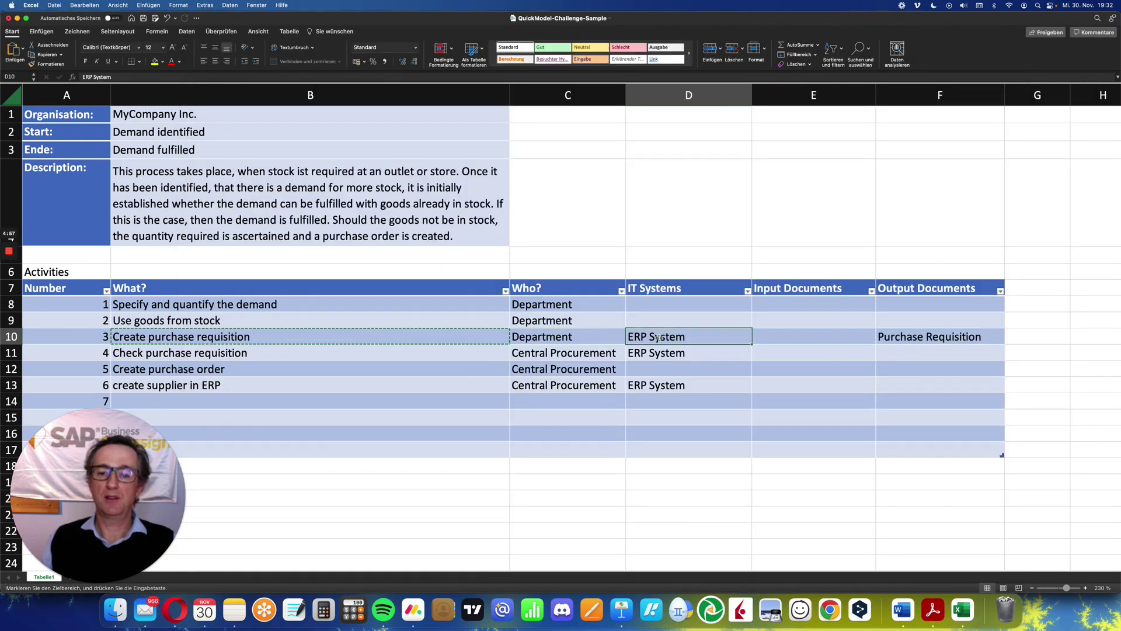
key("super+c")
key("super+Tab")
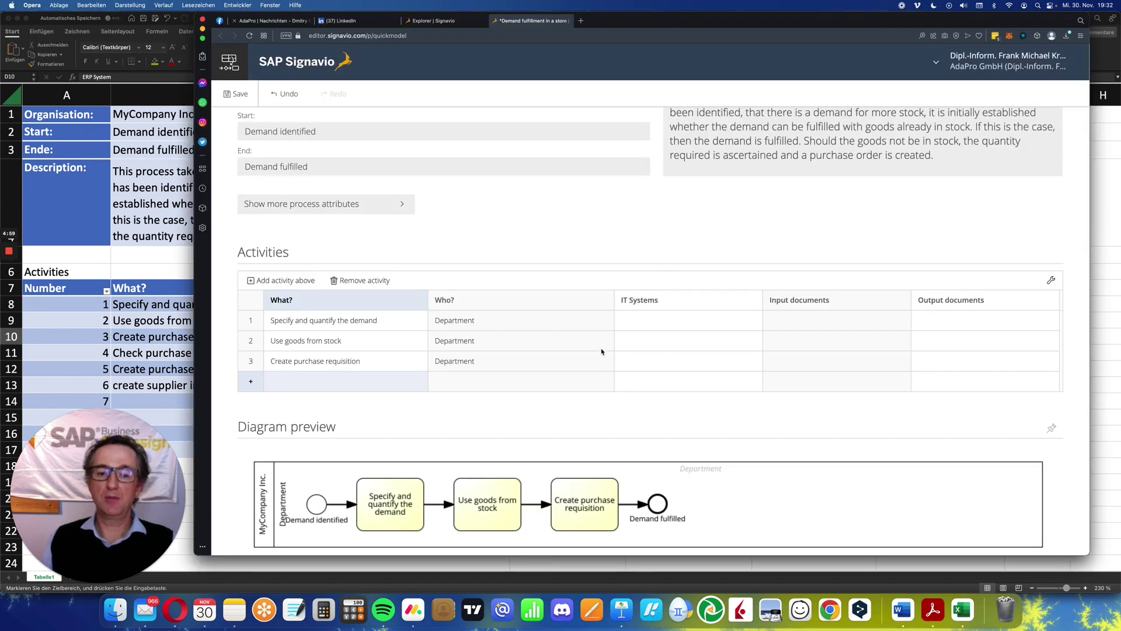
left_click(649, 360)
key("super+v")
key("Return")
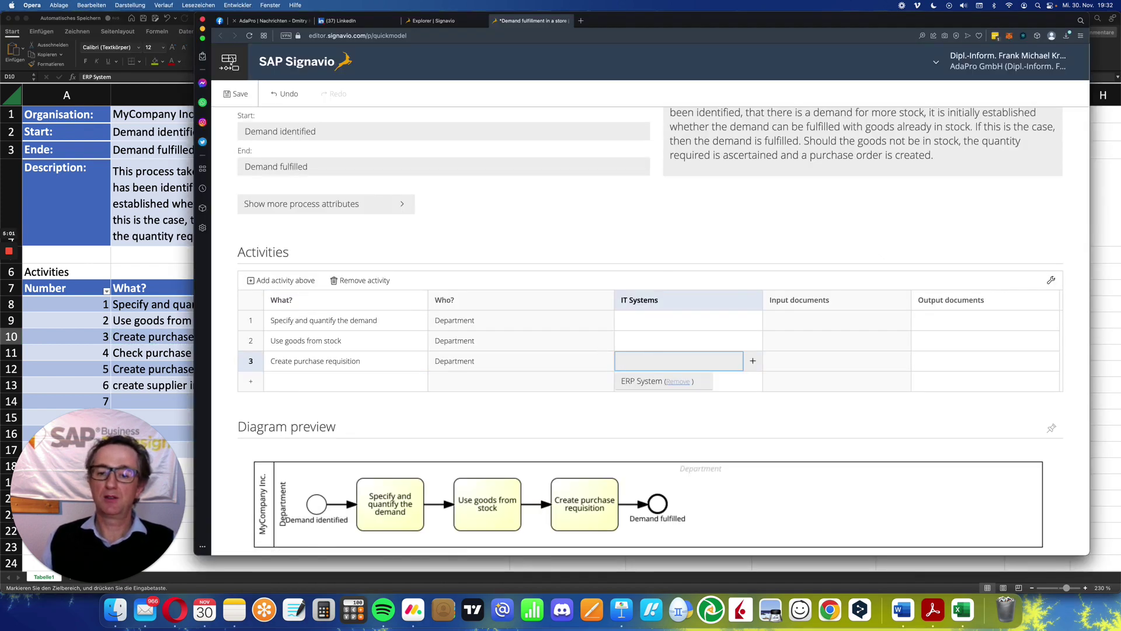
left_click(859, 396)
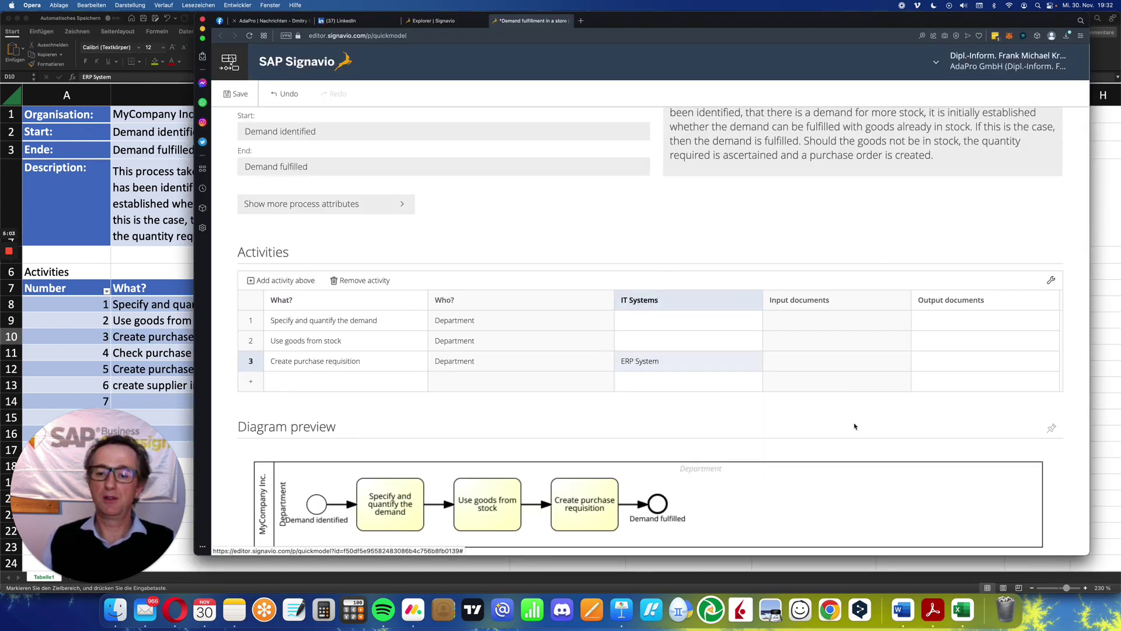
scroll(842, 403, "down", 3)
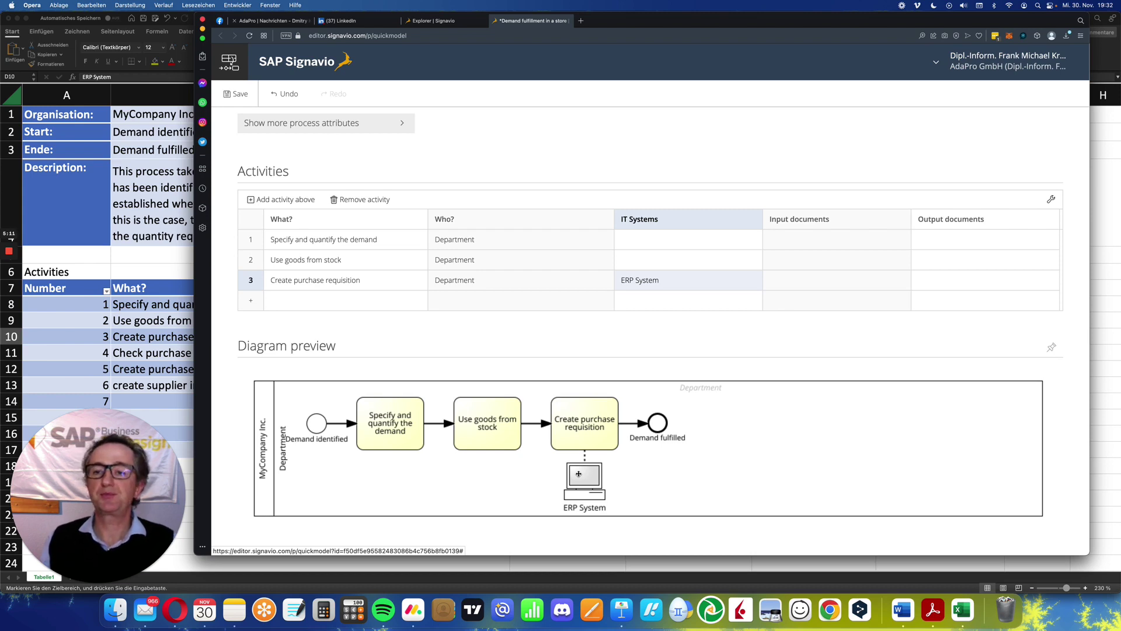
- Paste Purchase Requisition from the spreadsheet into row 3's Output documents cell
key("super+Tab")
left_click(919, 336)
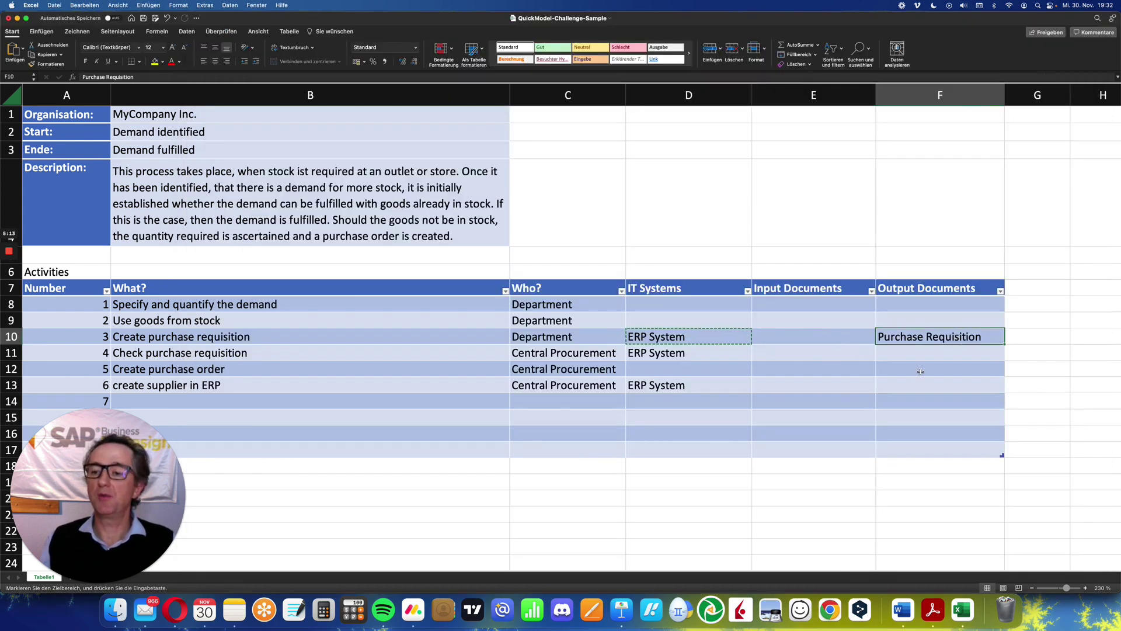
key("super+c")
key("super+Tab")
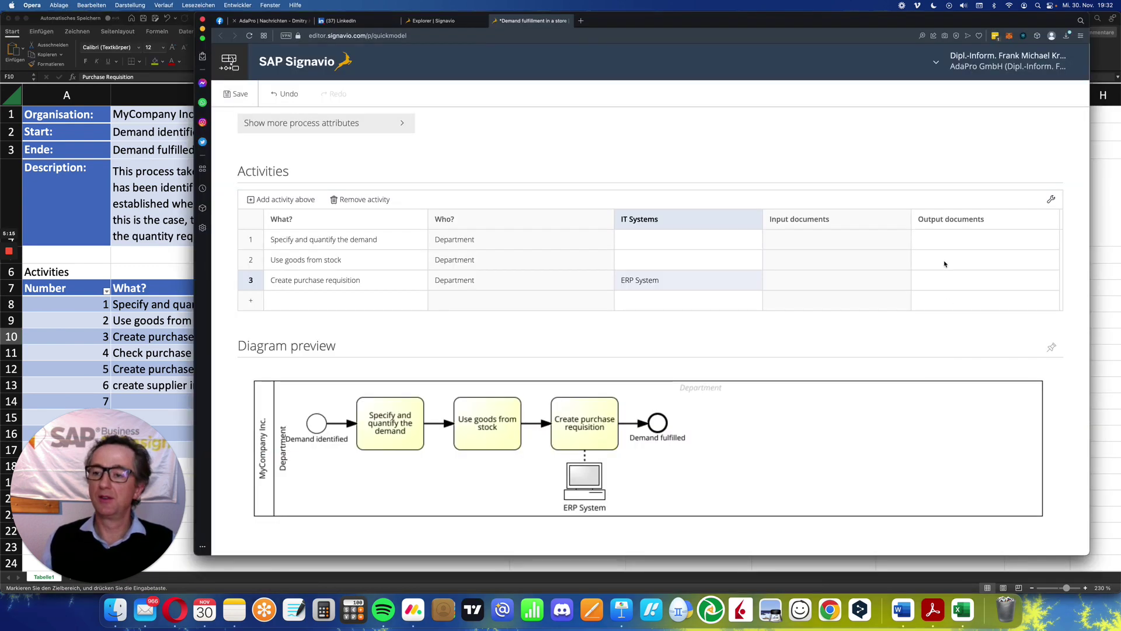
left_click(940, 281)
left_click(940, 281)
key("super+v")
key("Return")
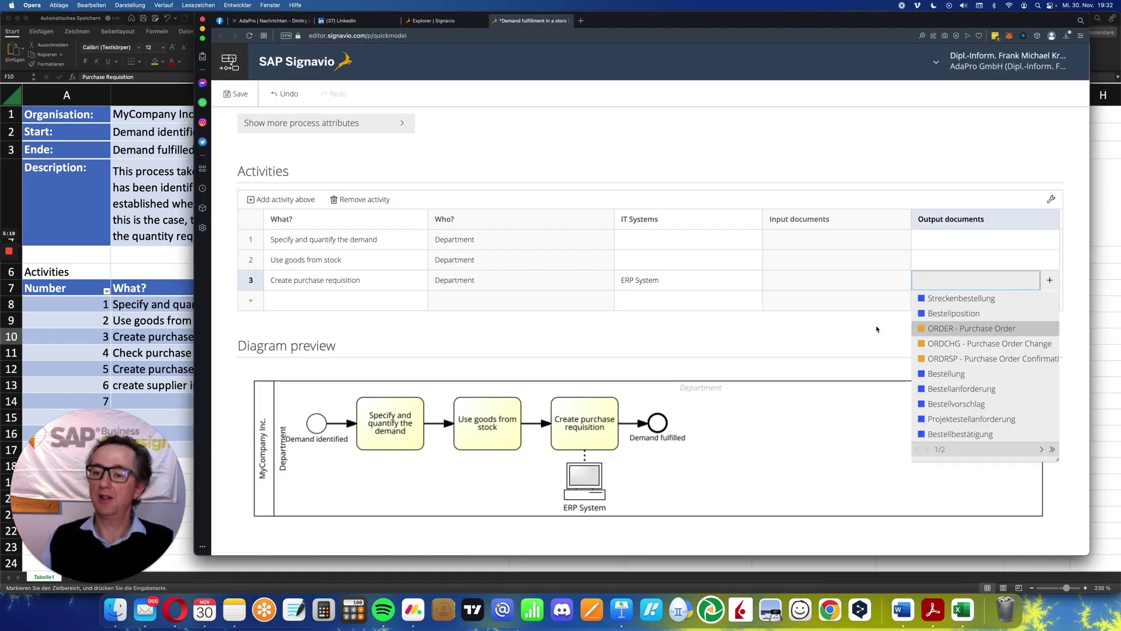
left_click(848, 330)
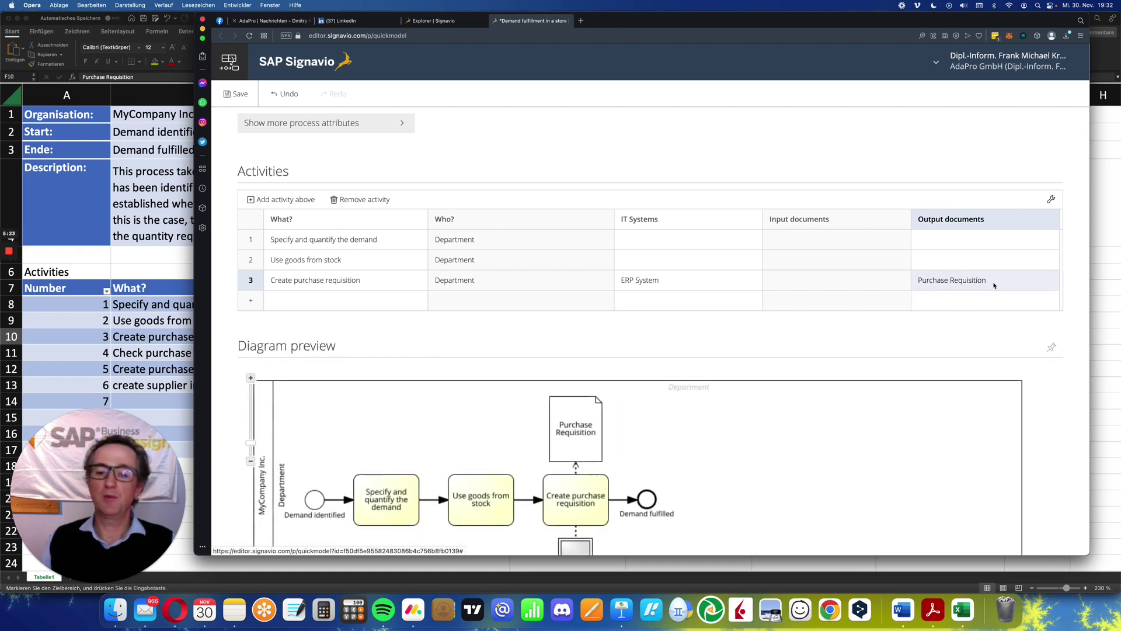
- Check row 3's output documents, leaving Purchase Requisition unchanged
scroll(994, 285, "down", 1)
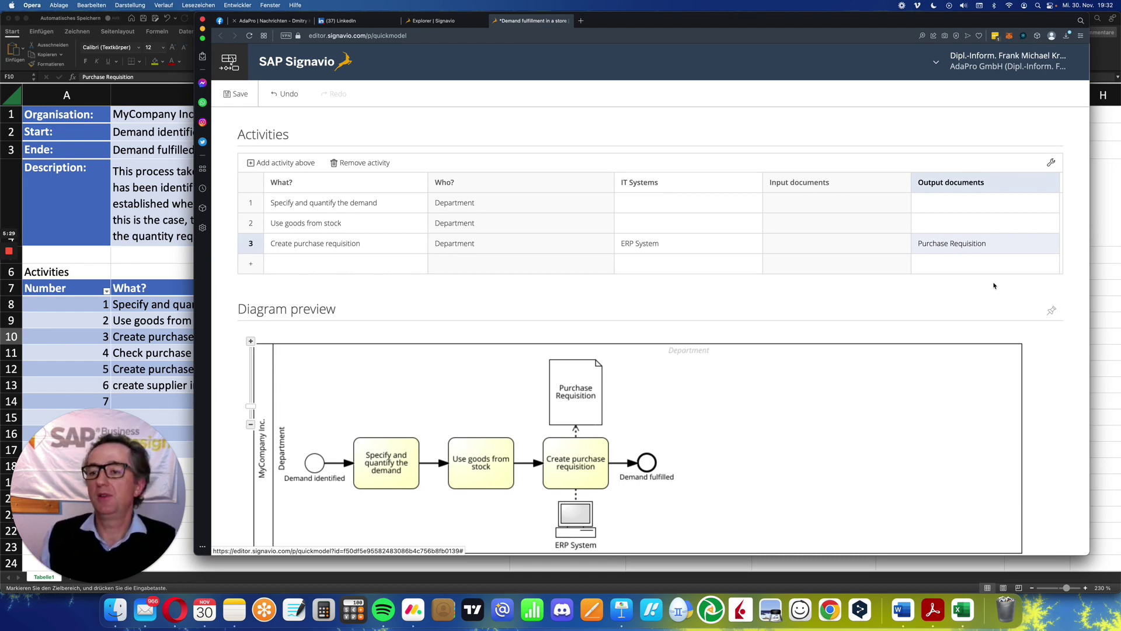
left_click(1000, 244)
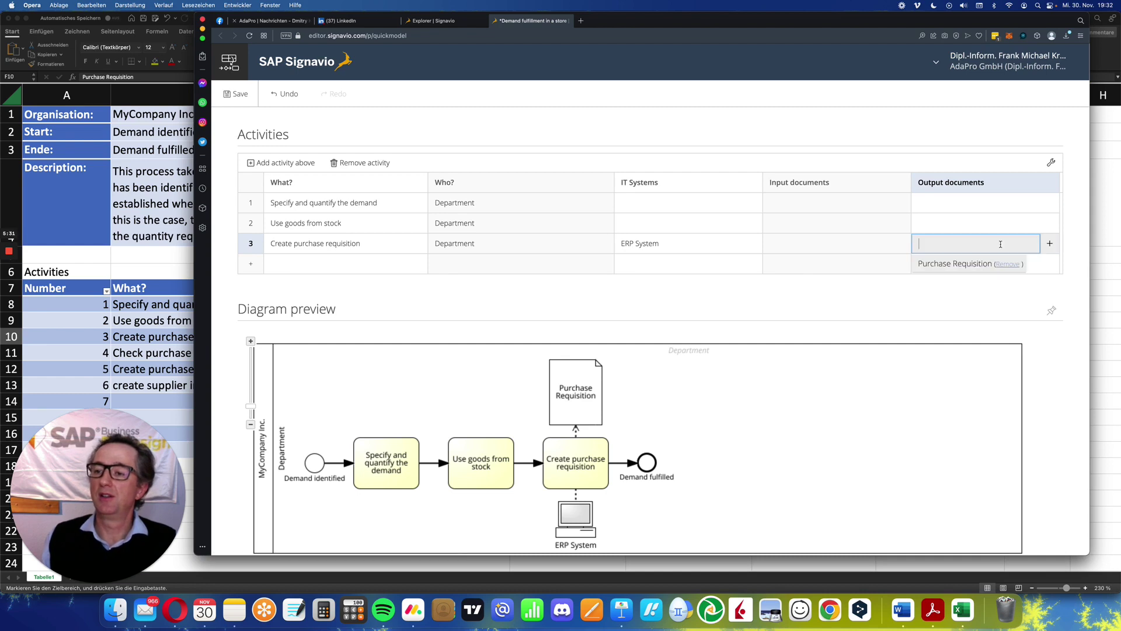
left_click(880, 313)
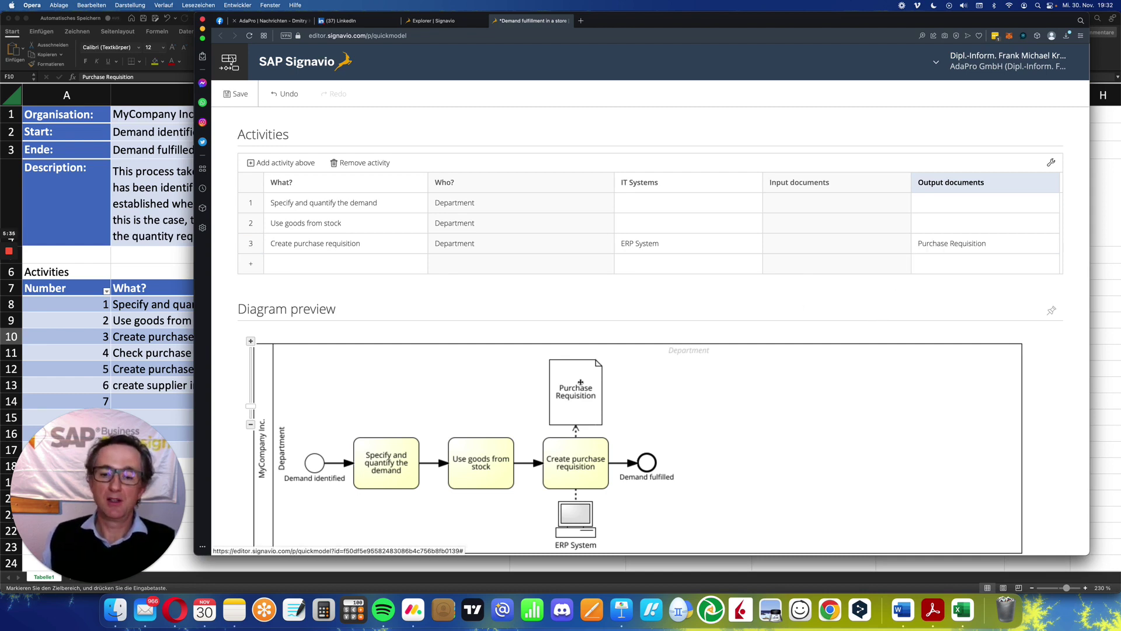
scroll(623, 461, "down", 1)
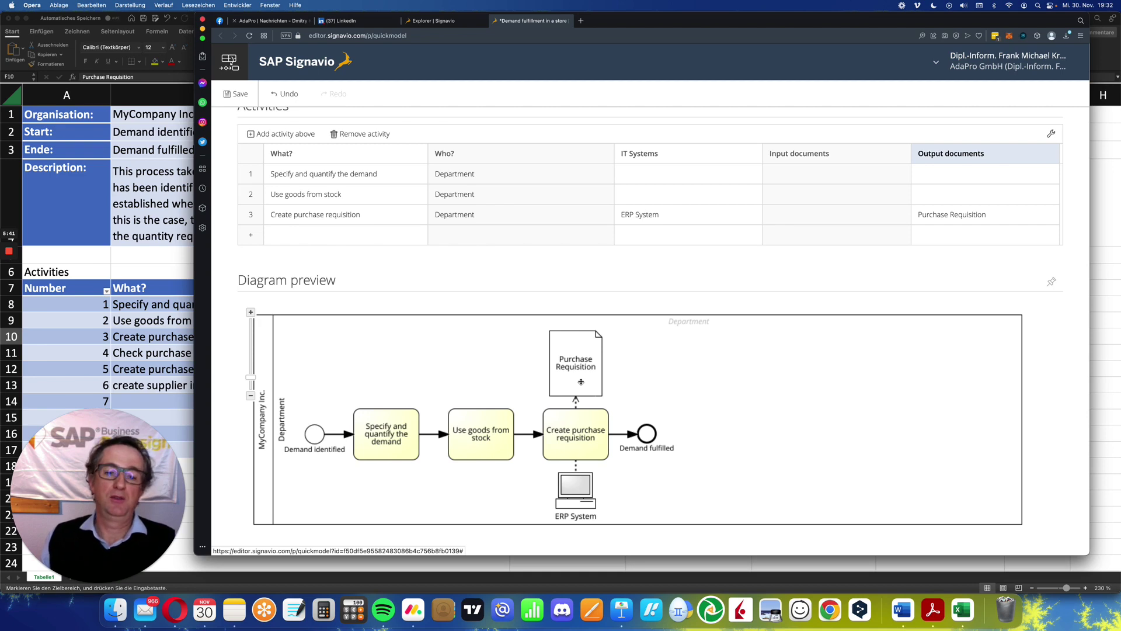
key("super+Tab")
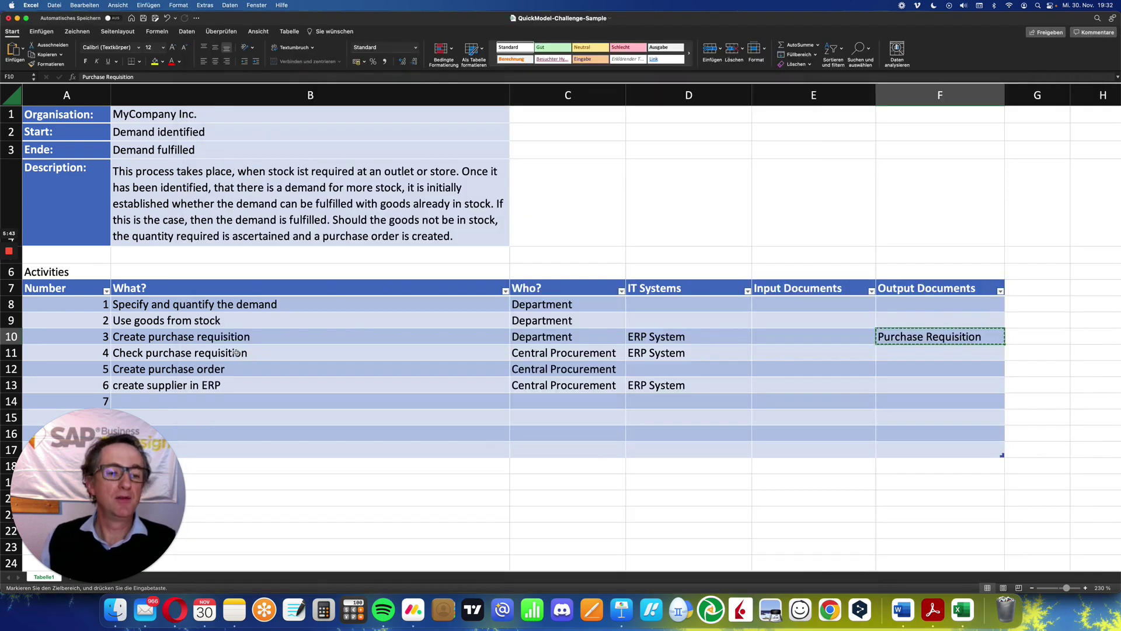
left_click(233, 369)
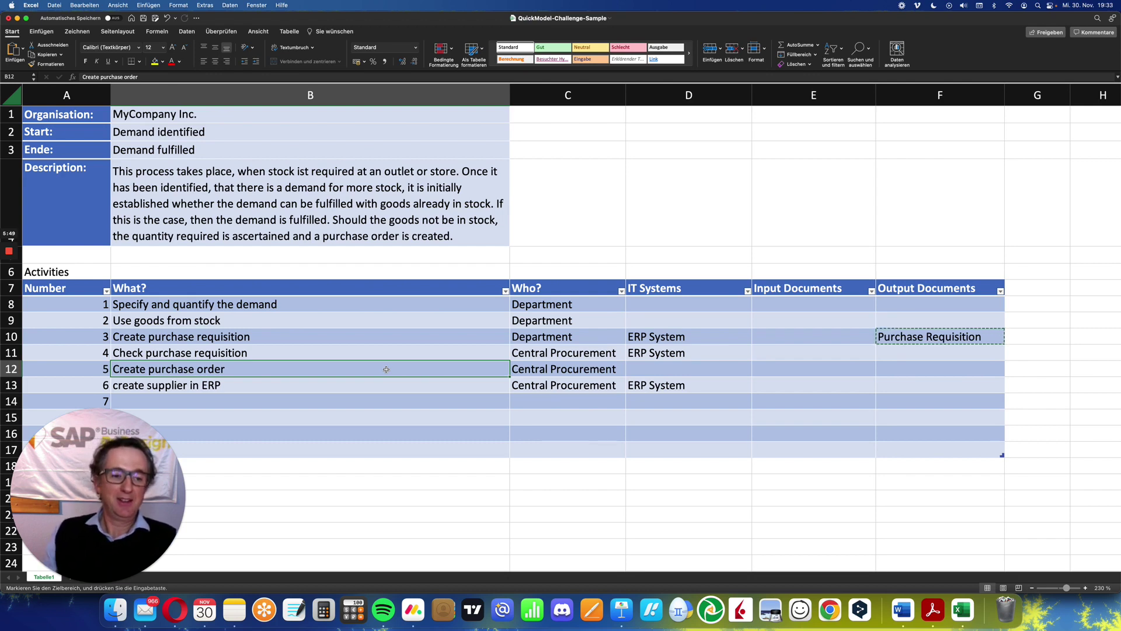
key("super+Tab")
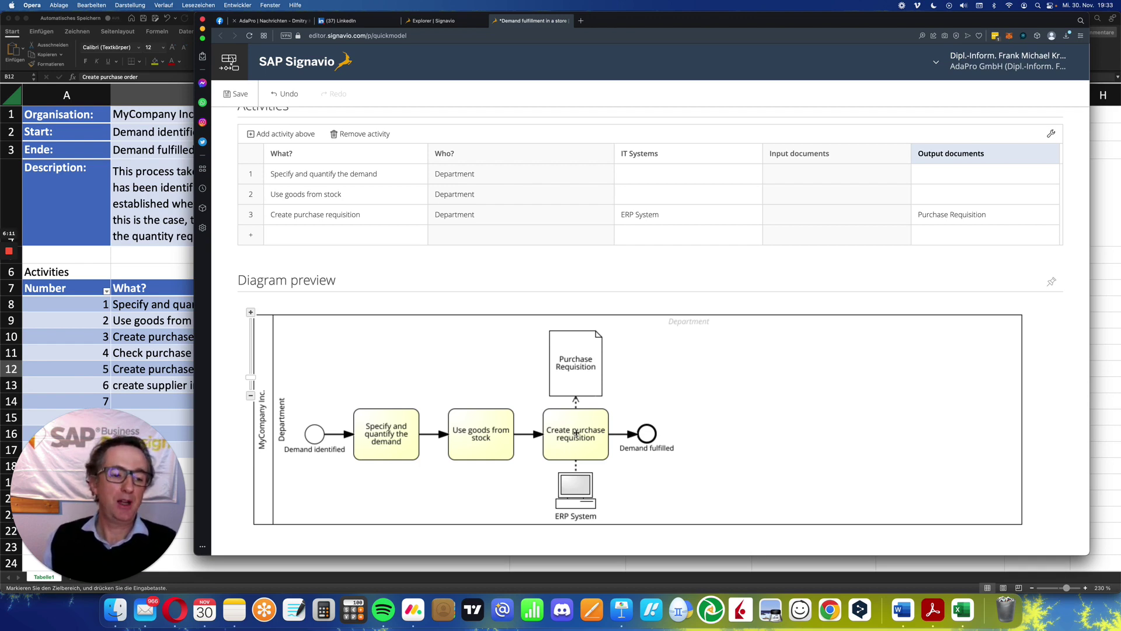
- Save the quick model with the toolbar's Save button at the top of the page
scroll(576, 423, "up", 3)
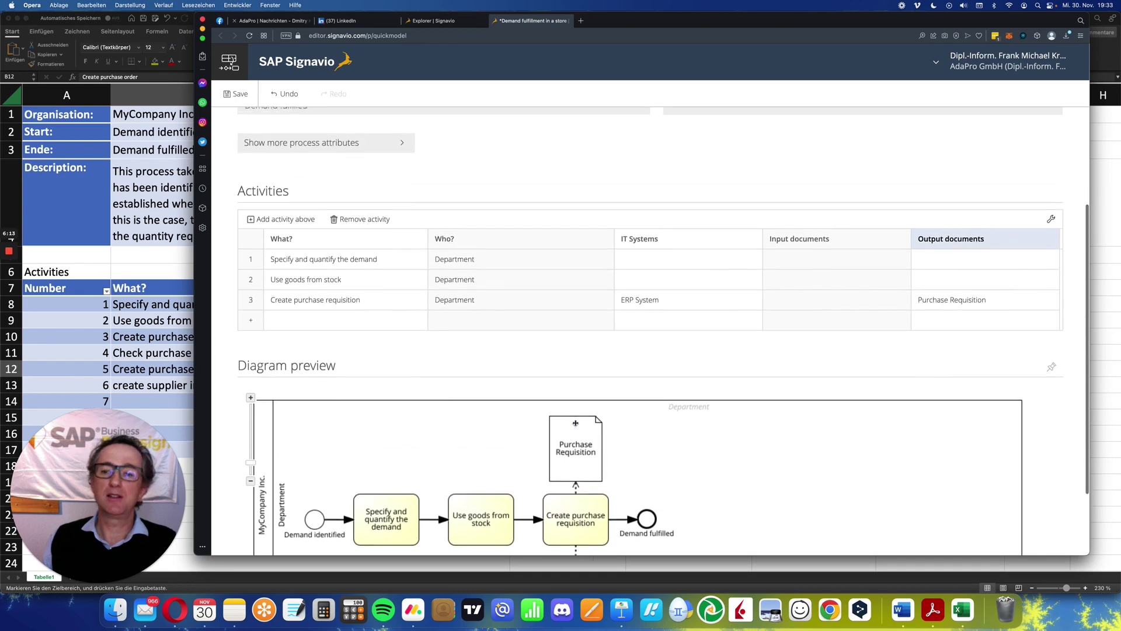
scroll(575, 423, "down", 4)
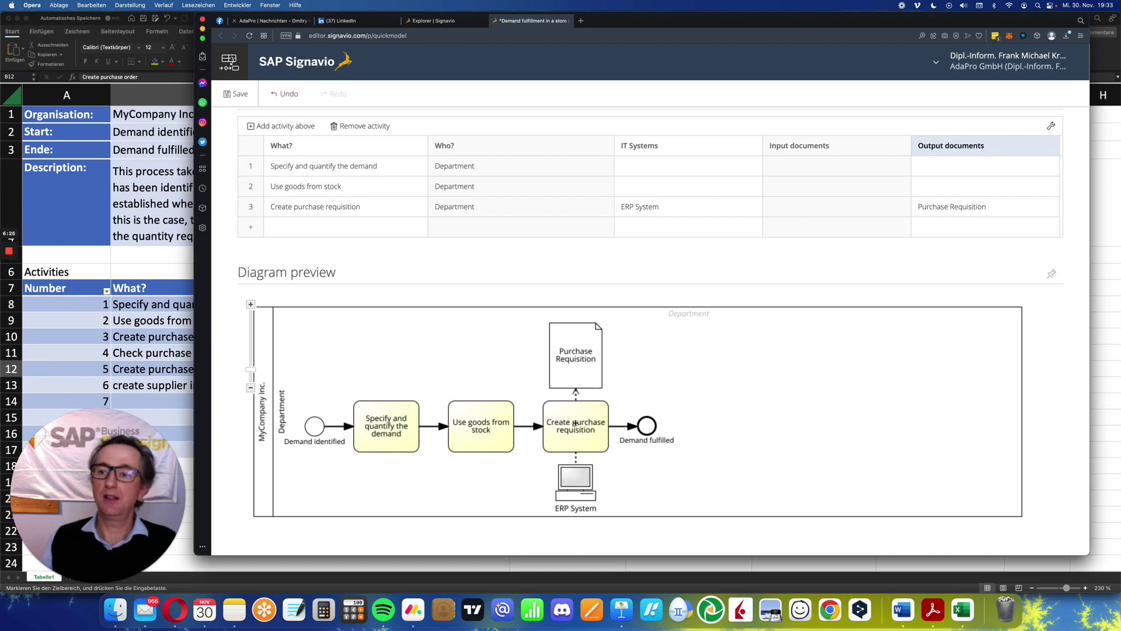
scroll(575, 423, "up", 5)
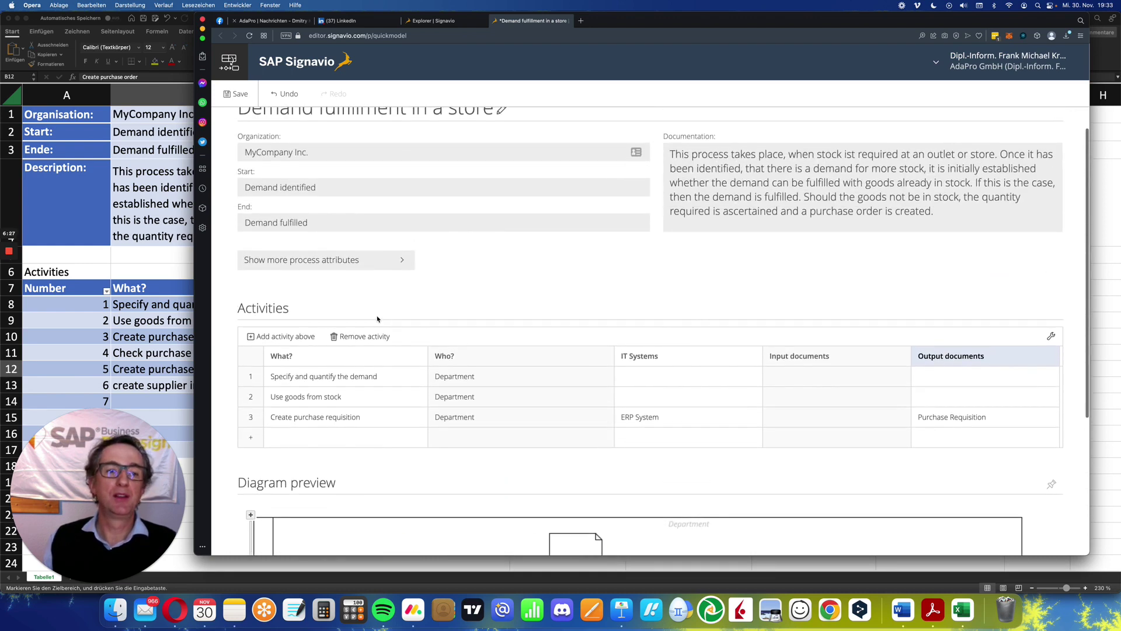
scroll(377, 319, "up", 1)
left_click(233, 94)
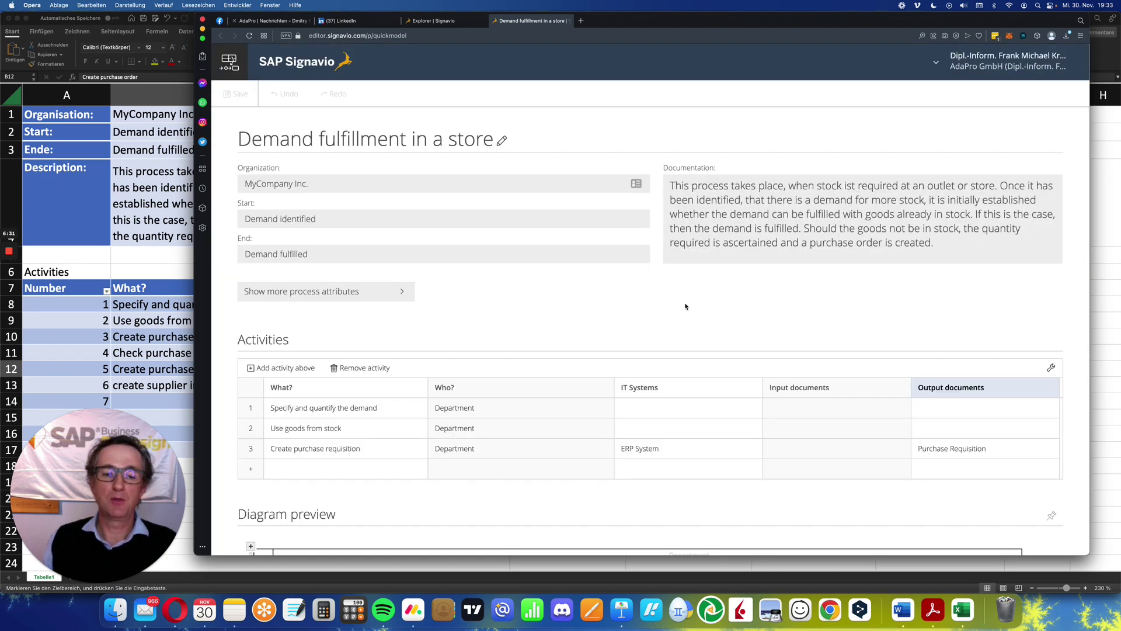
- Open the editing-mode menu to leave the QuickModel view
scroll(685, 306, "down", 4)
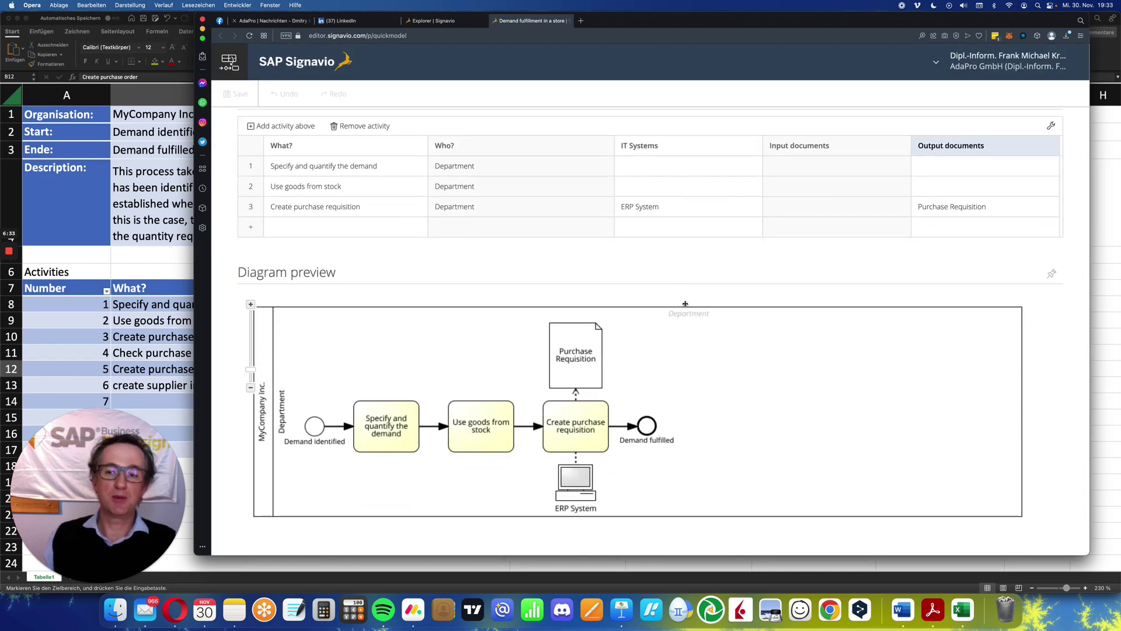
scroll(685, 304, "up", 4)
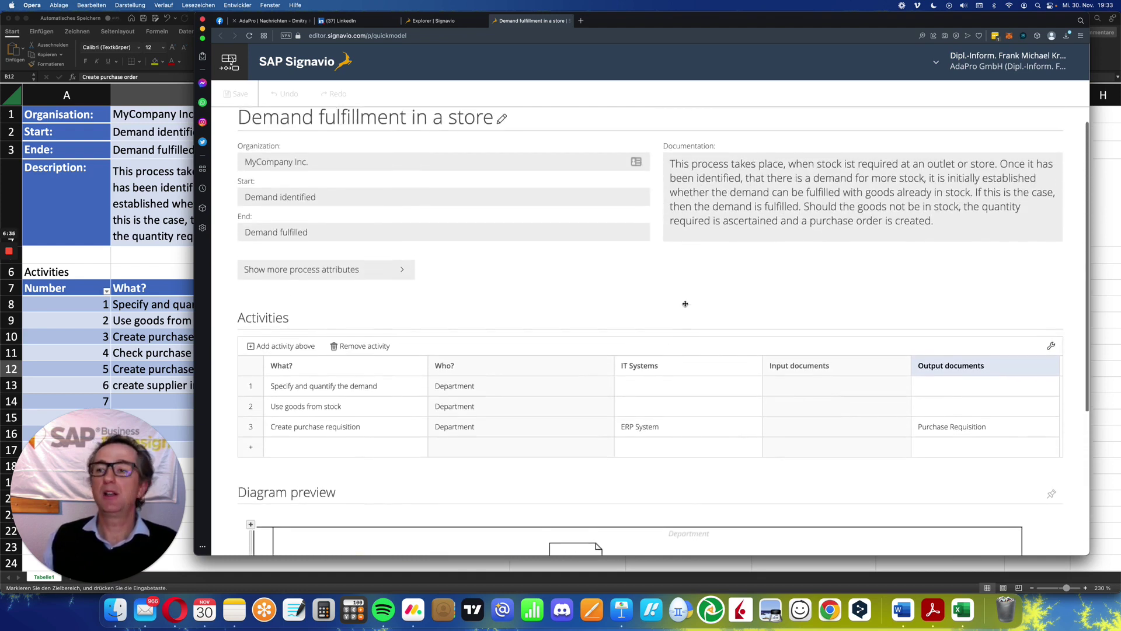
scroll(686, 303, "up", 1)
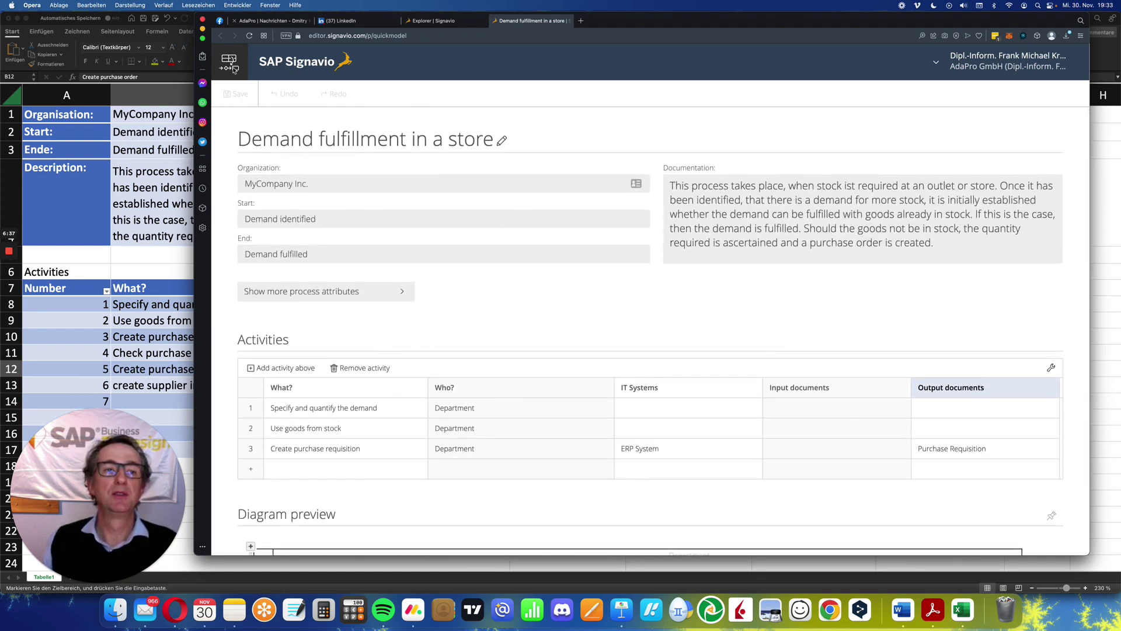
left_click(937, 65)
- In the graphical editor, insert an exclusive gateway between the first two tasks
left_click(991, 138)
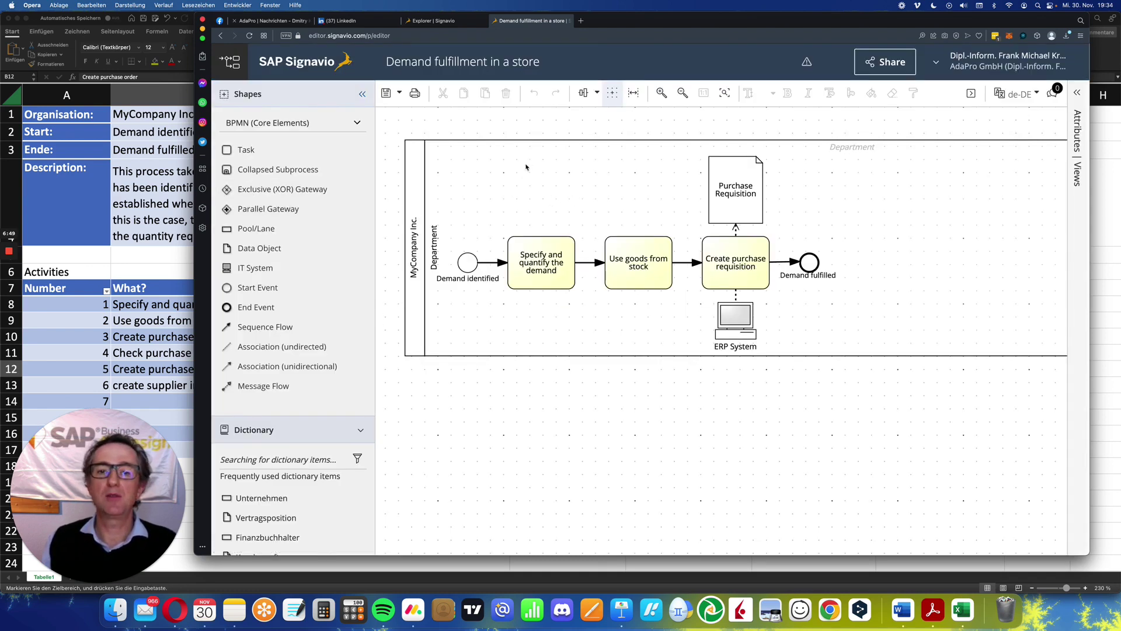
left_click(633, 93)
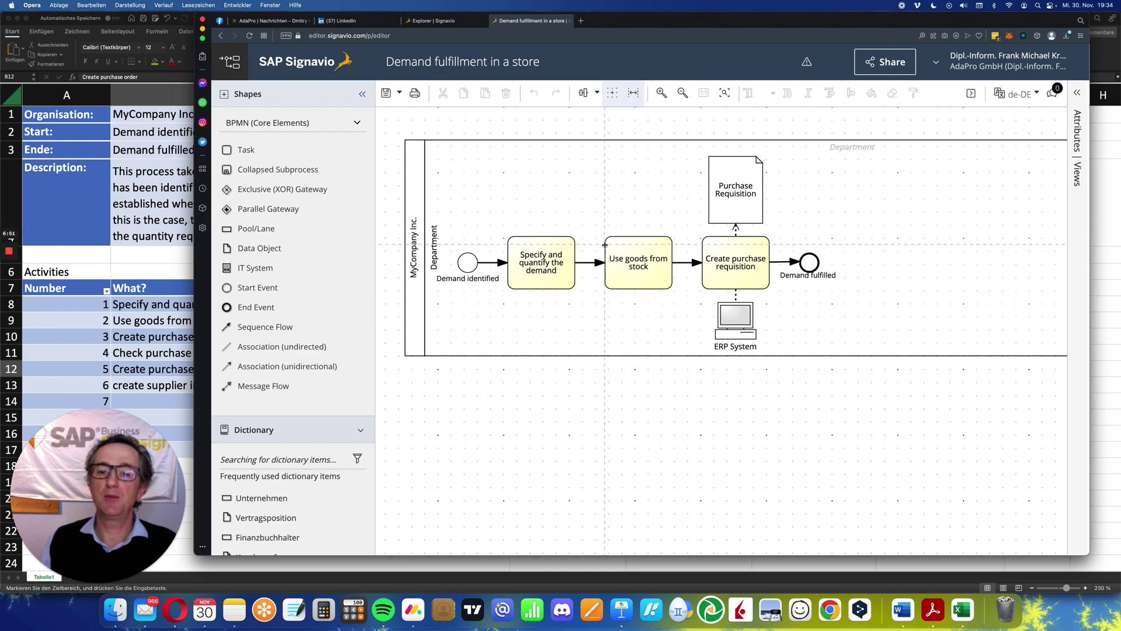
left_click_drag(592, 246, 656, 246)
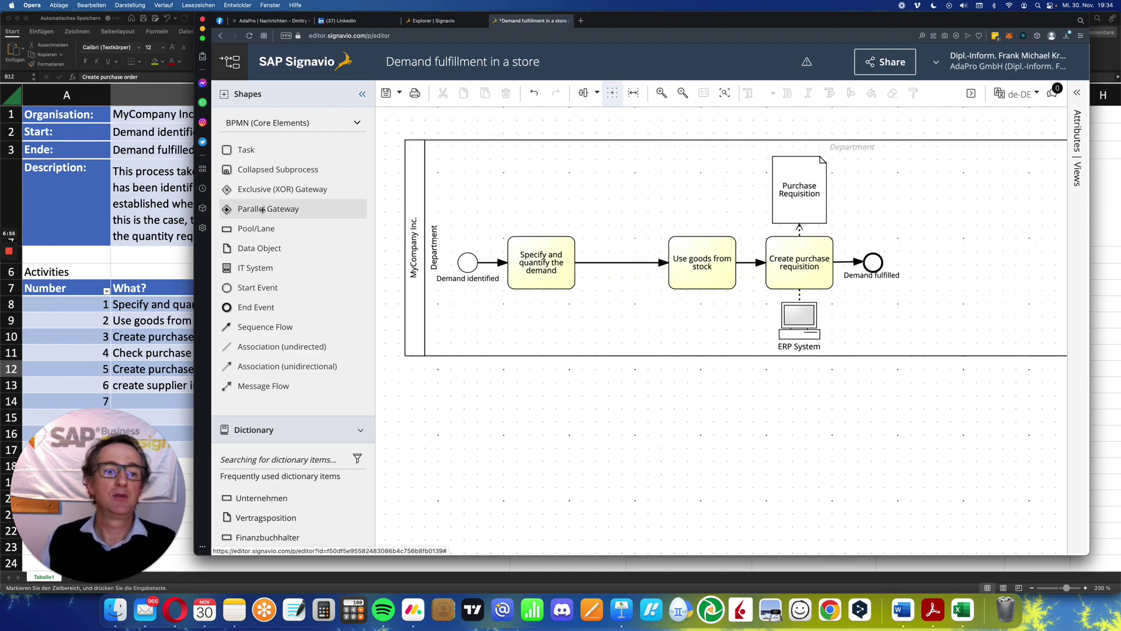
left_click_drag(263, 190, 620, 262)
- Label the new gateway 'Enough Stock available?'
double_click(618, 263)
type("Enough Stok")
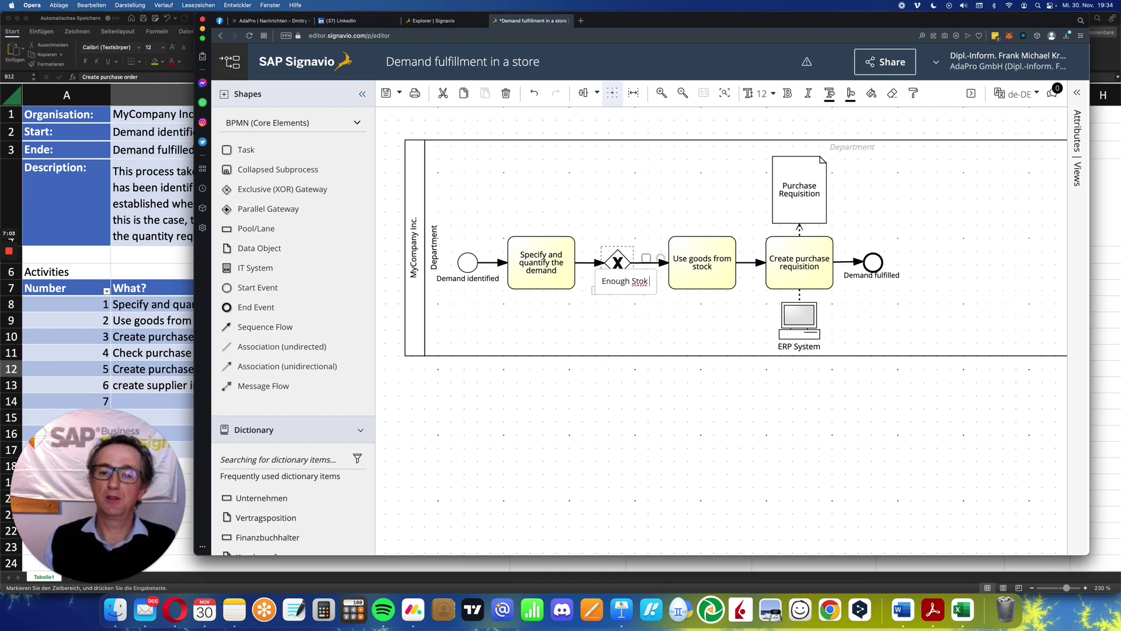
key("BackSpace")
type("ck")
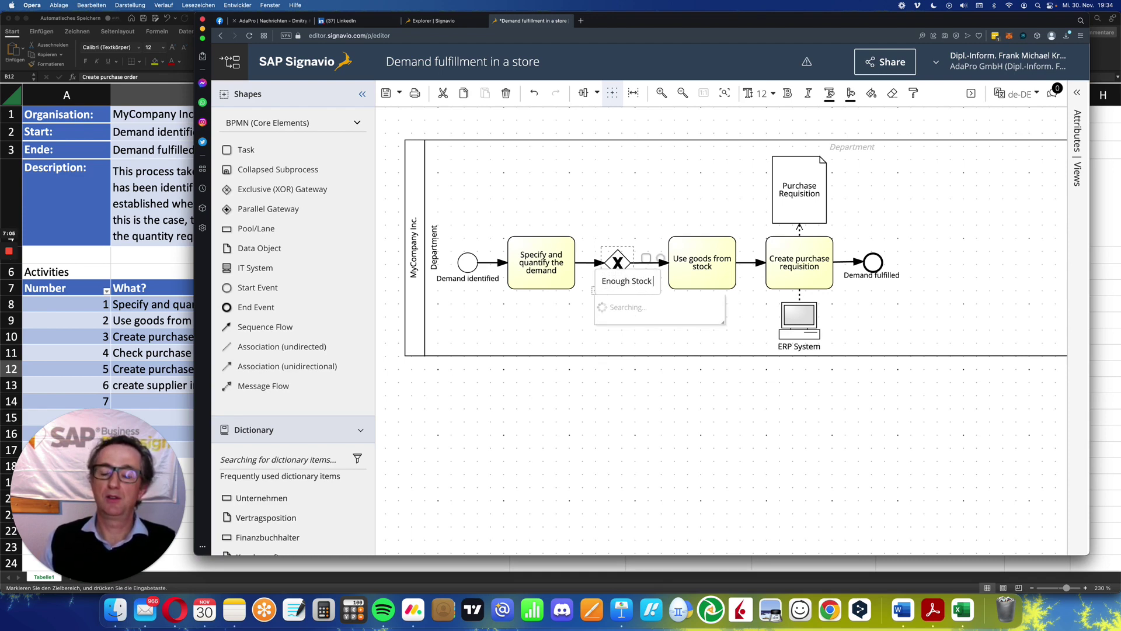
type(" avai")
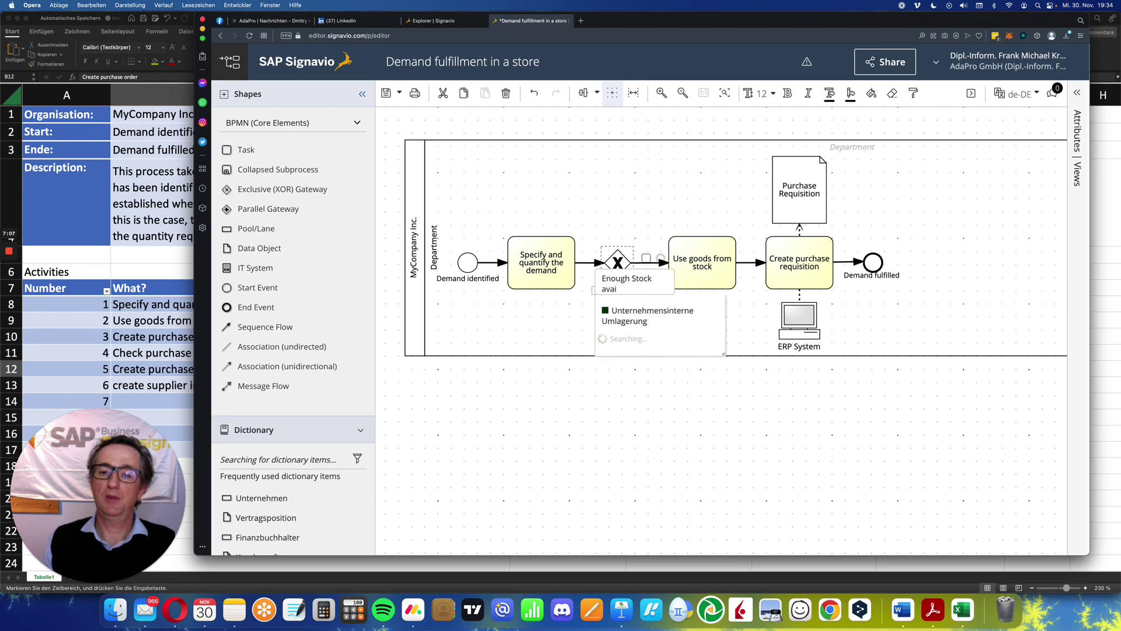
type("lable?")
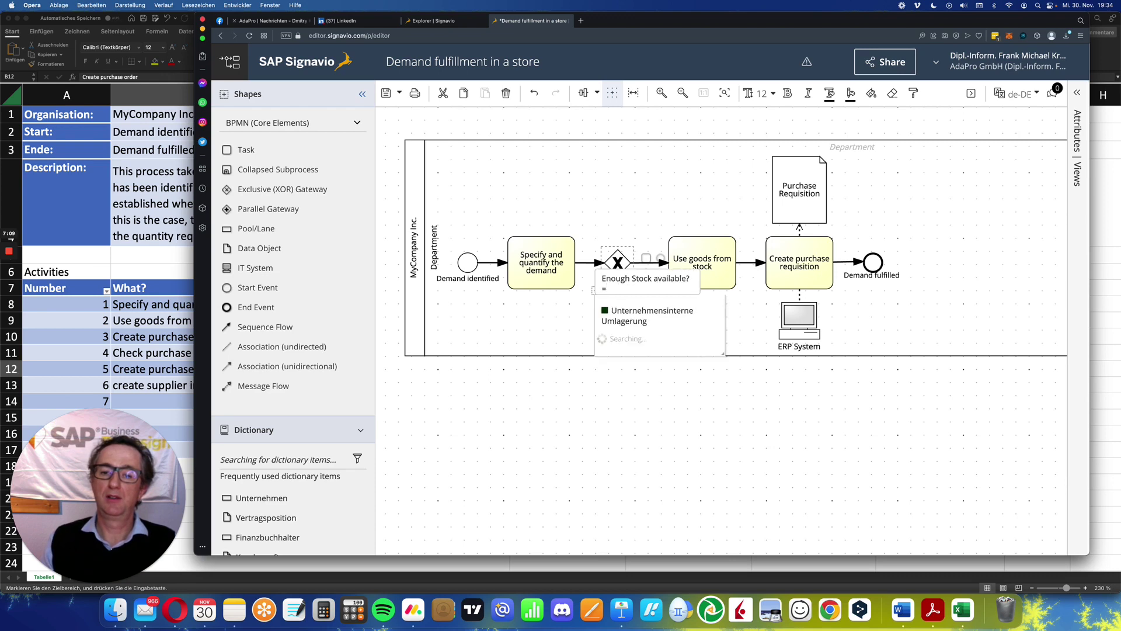
- Place the gateway label above the gateway and label its flow to Use goods from stock 'Yes'
left_click(607, 199)
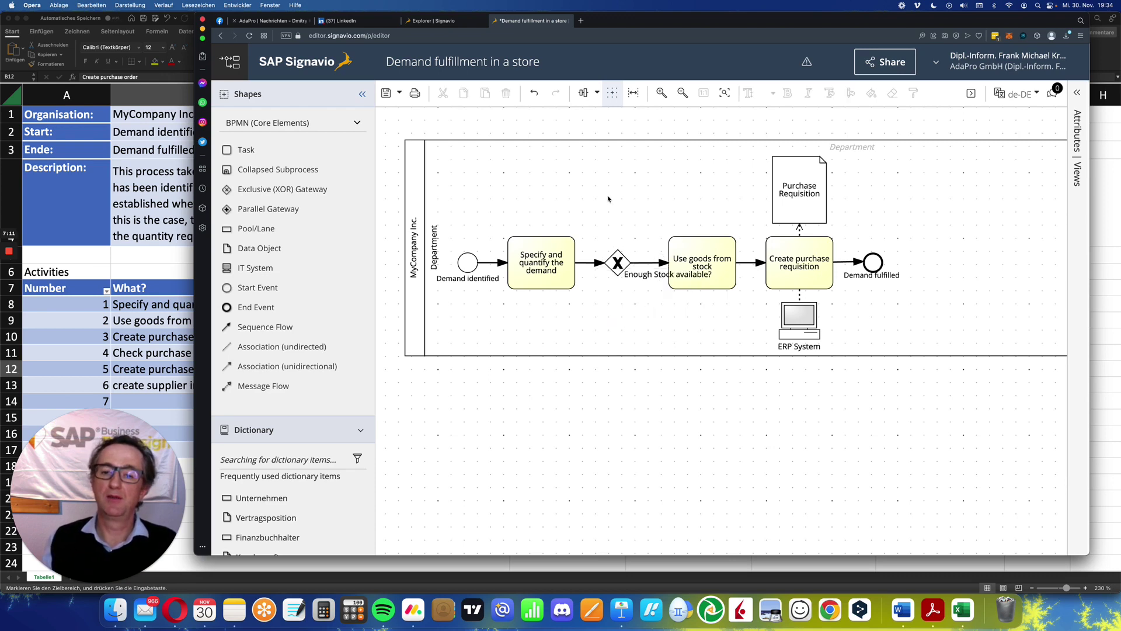
left_click_drag(646, 275, 603, 237)
left_click(689, 207)
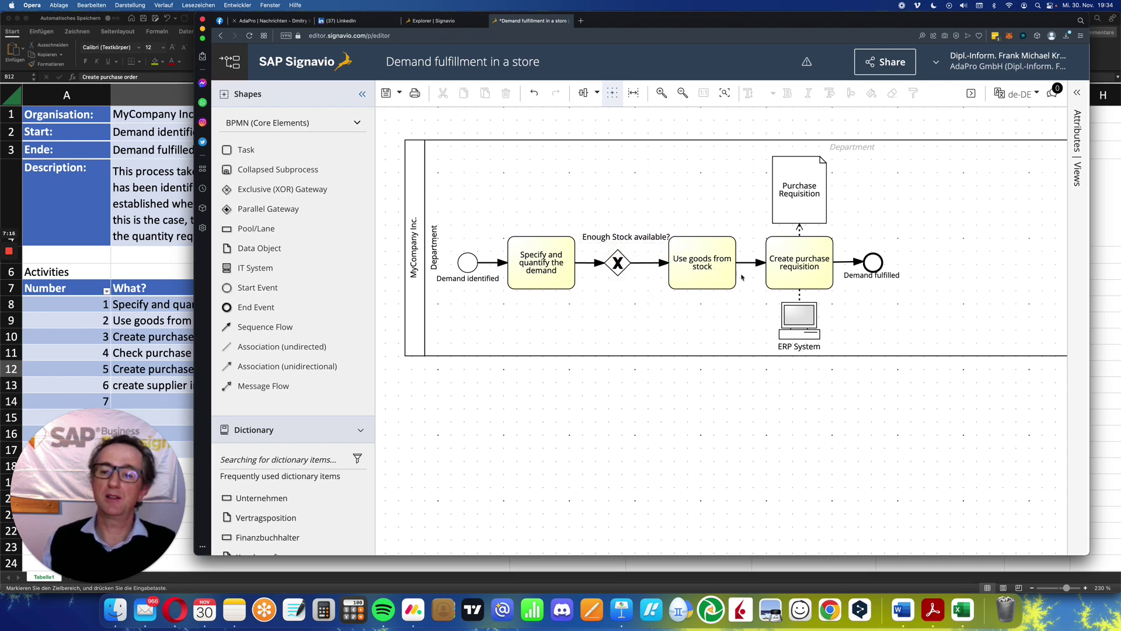
double_click(646, 263)
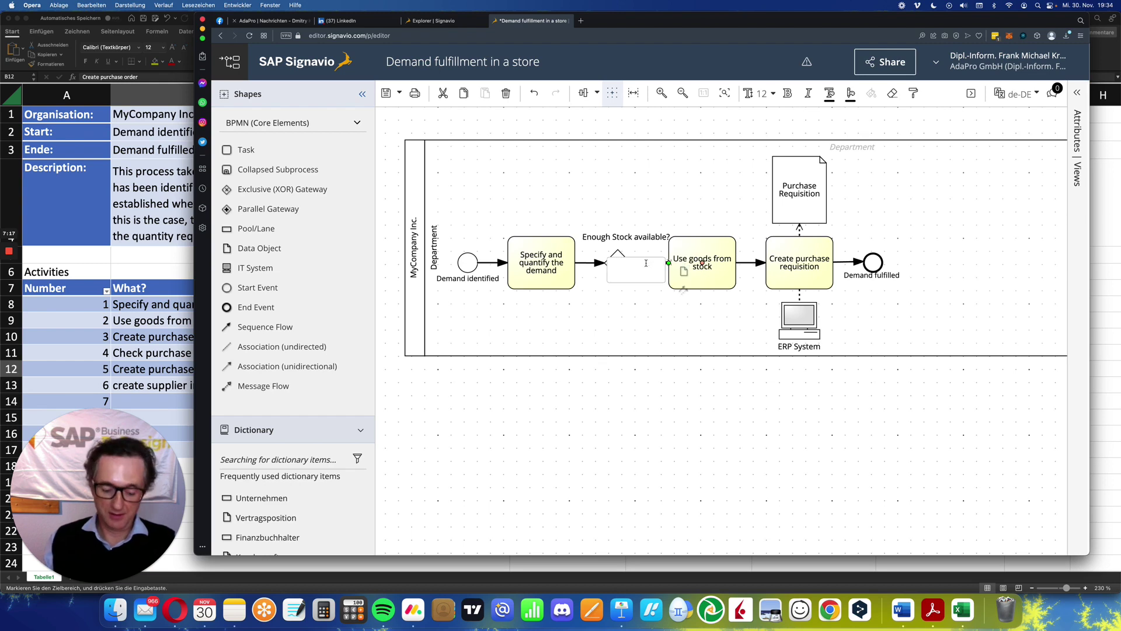
type("Yse")
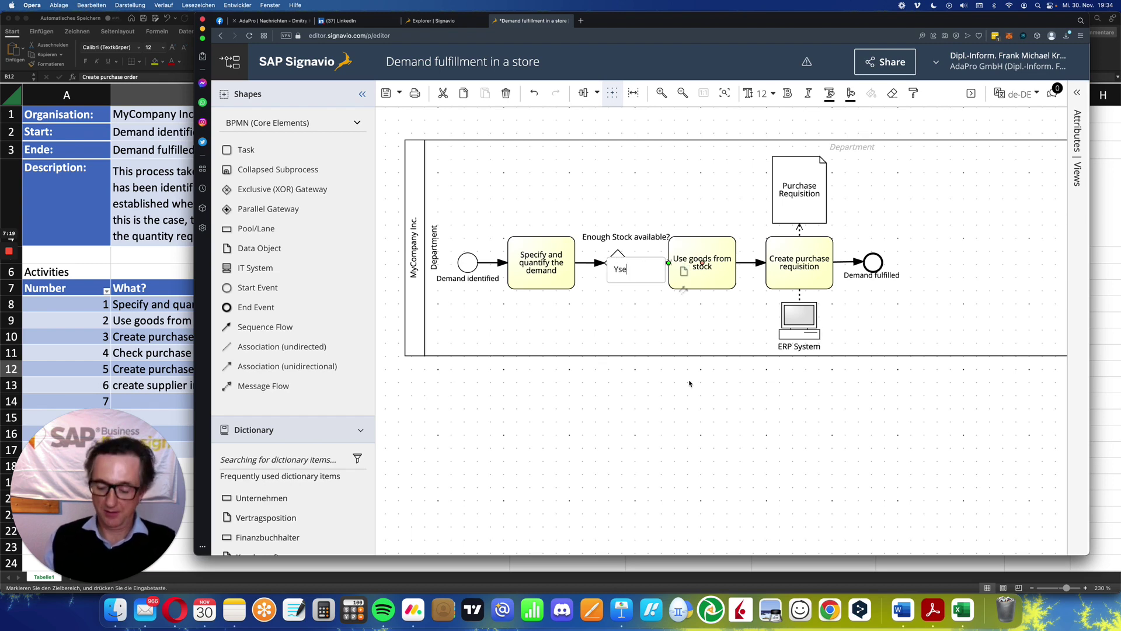
key("BackSpace")
key("BackSpace")
type("es")
left_click(739, 492)
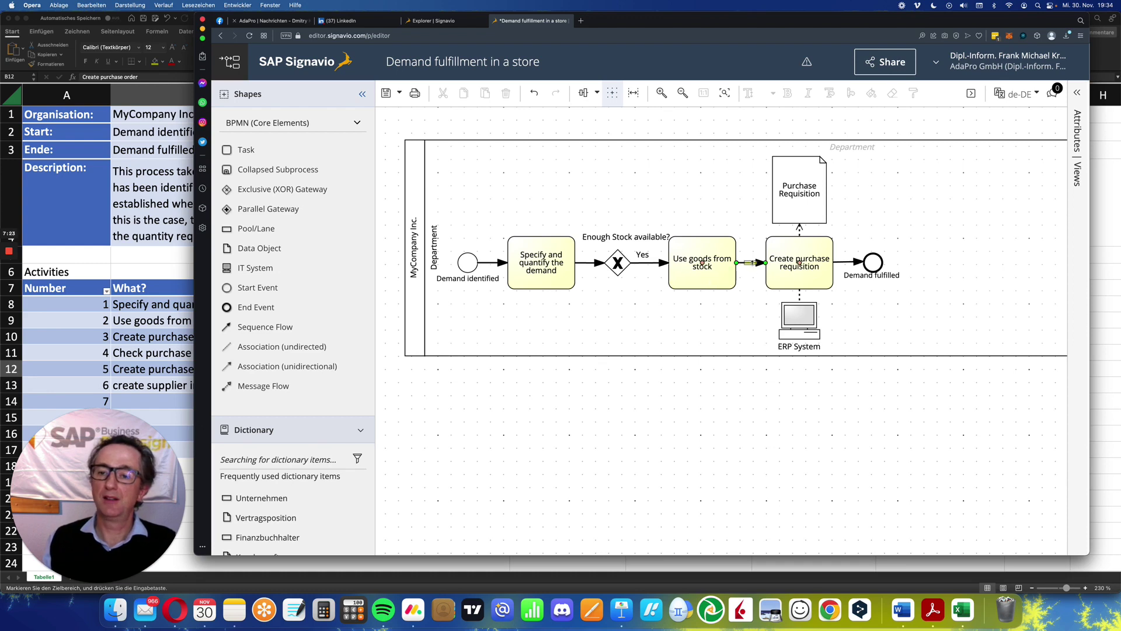
- Delete the flow to Create purchase requisition and move that task, document and ERP System lower
left_click(750, 262)
key("Delete")
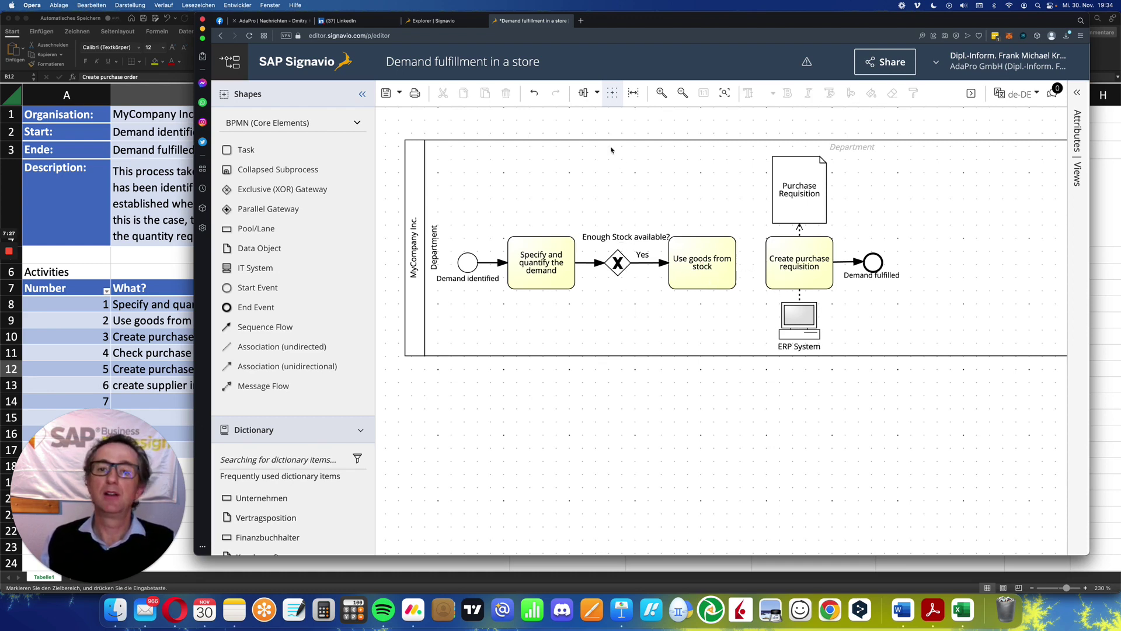
left_click(633, 92)
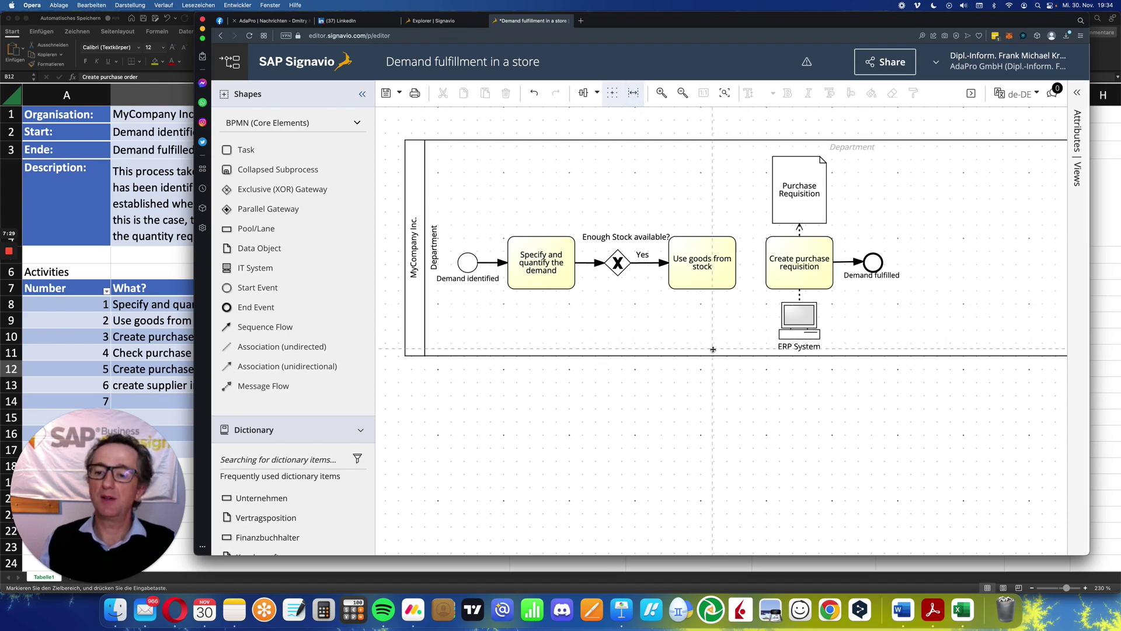
left_click_drag(713, 349, 716, 454)
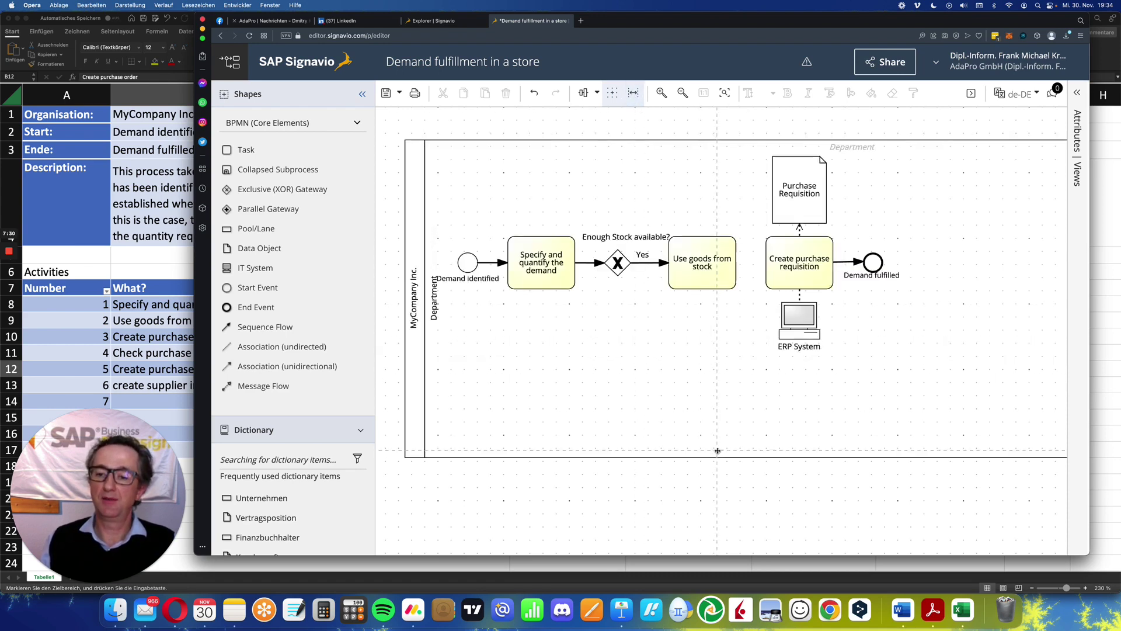
left_click(811, 202)
left_click(813, 257, "shift")
left_click(808, 320, "shift")
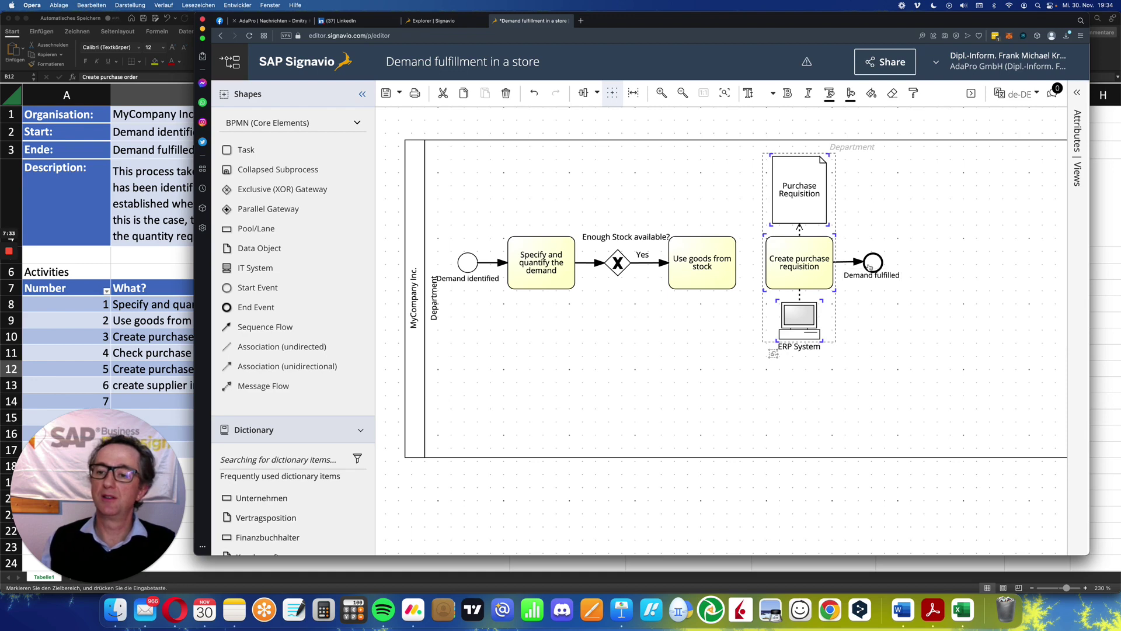
left_click_drag(814, 271, 717, 381)
left_click_drag(721, 311, 850, 379)
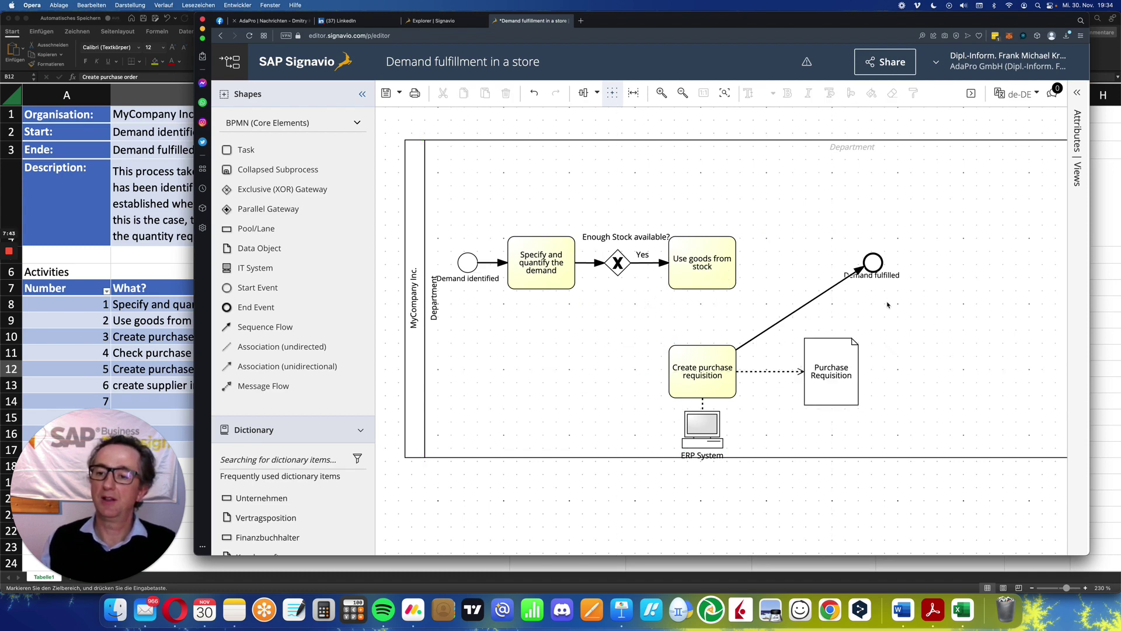
- Connect Use goods from stock to Demand fulfilled and the gateway down to Create purchase requisition
left_click(828, 292)
key("Delete")
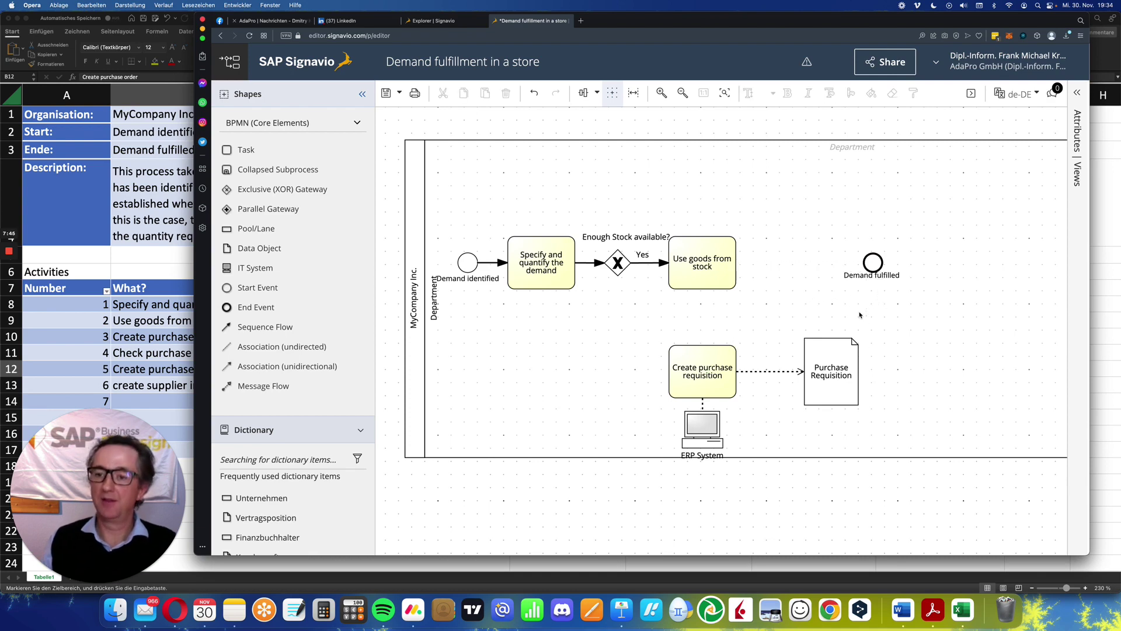
left_click(724, 275)
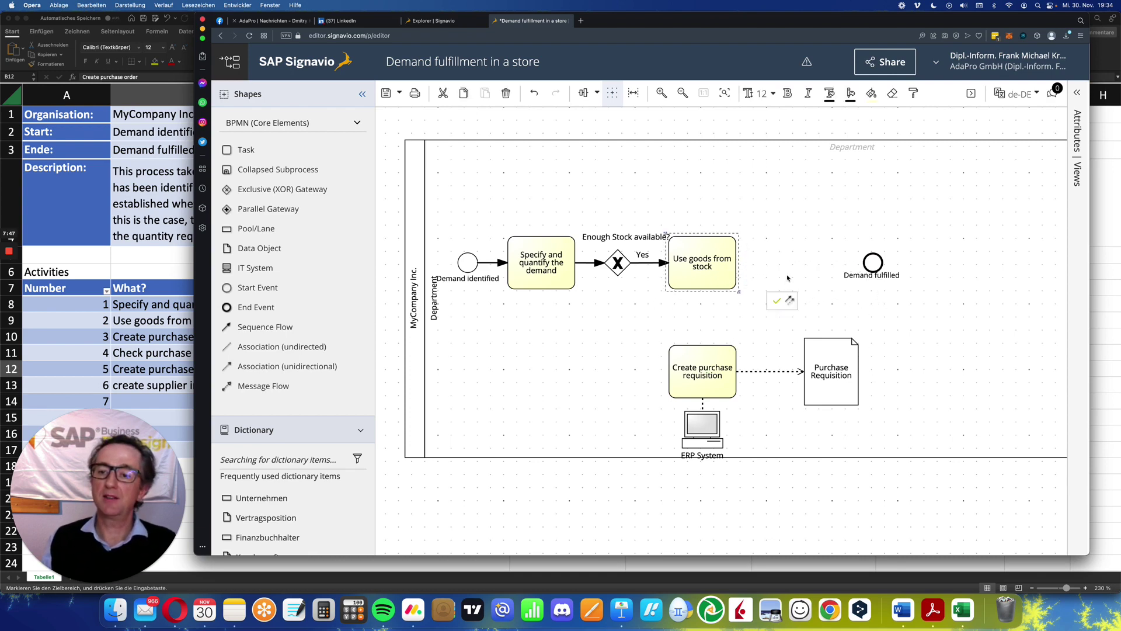
left_click_drag(818, 296, 871, 262)
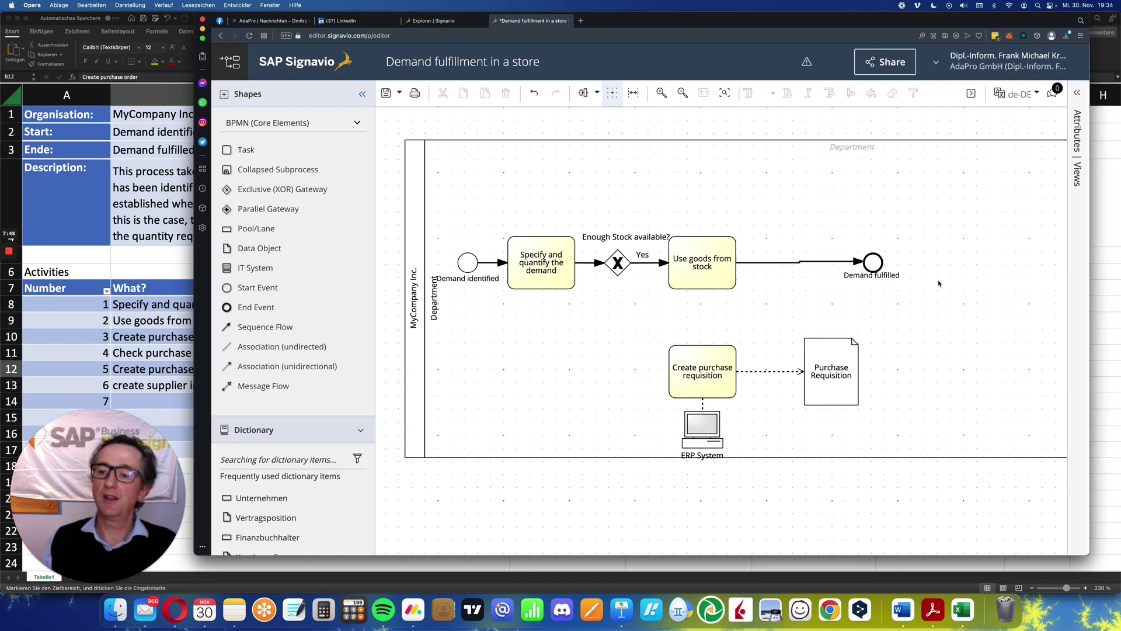
left_click(872, 264)
left_click_drag(872, 267, 873, 268)
left_click(619, 266)
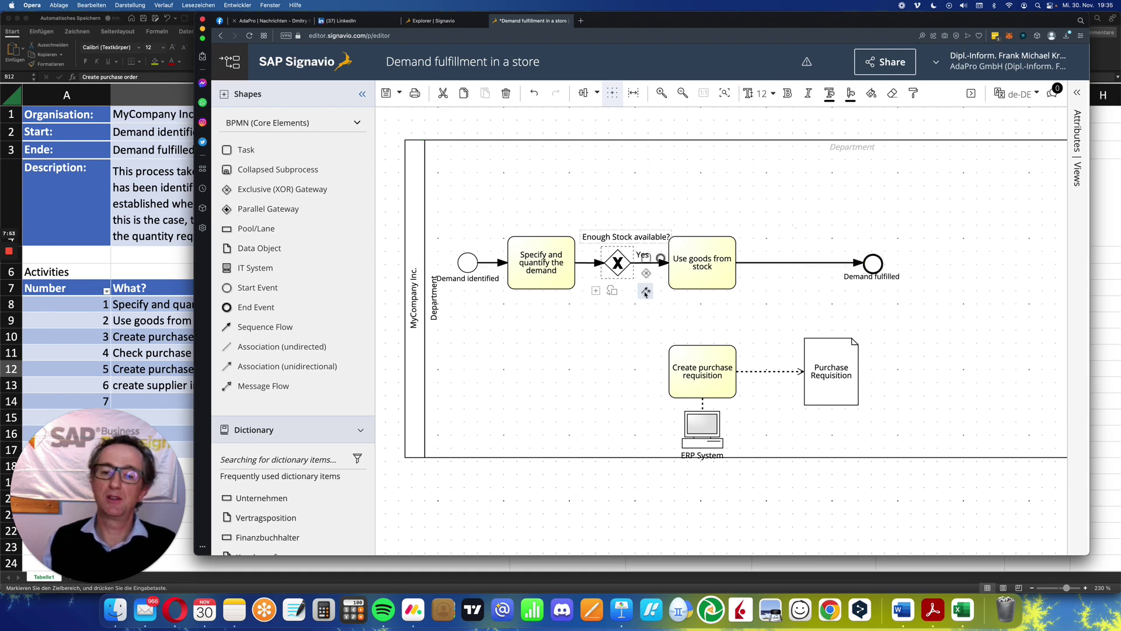
left_click_drag(645, 291, 698, 373)
- Align Create purchase requisition, ERP System and the Purchase Requisition document in the lower row
left_click_drag(817, 392, 827, 423)
left_click(791, 344)
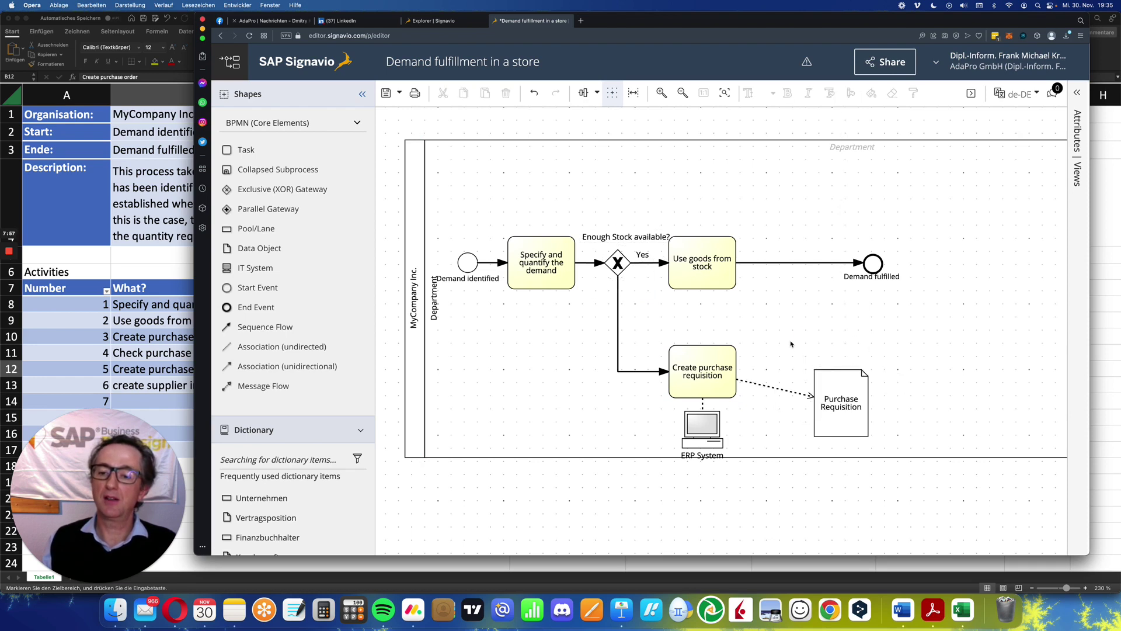
left_click(728, 367)
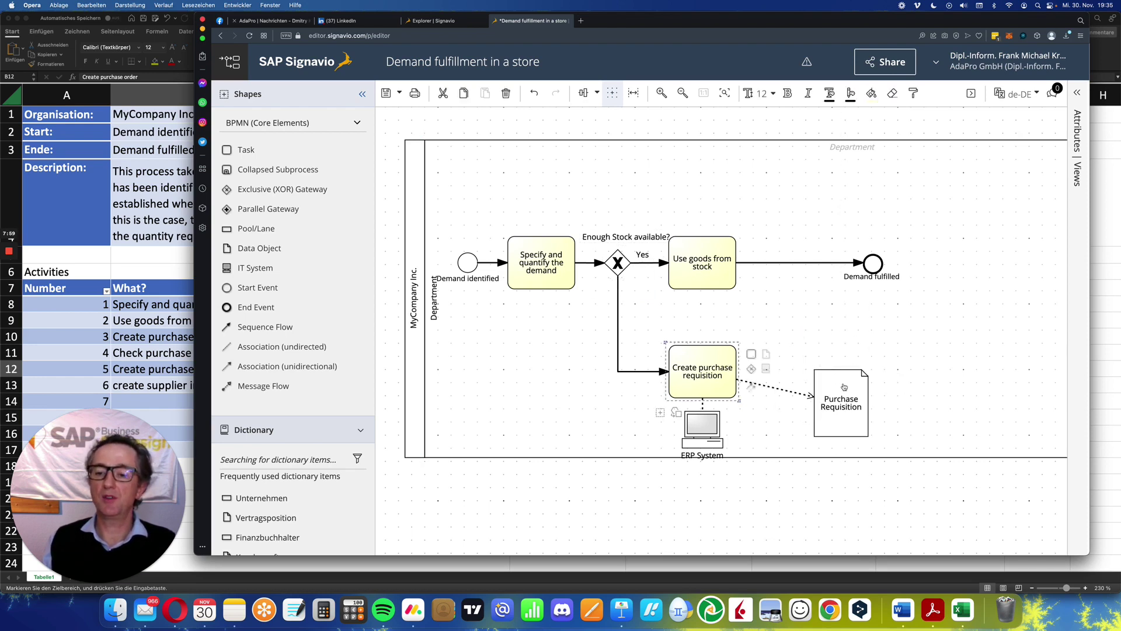
left_click(800, 332)
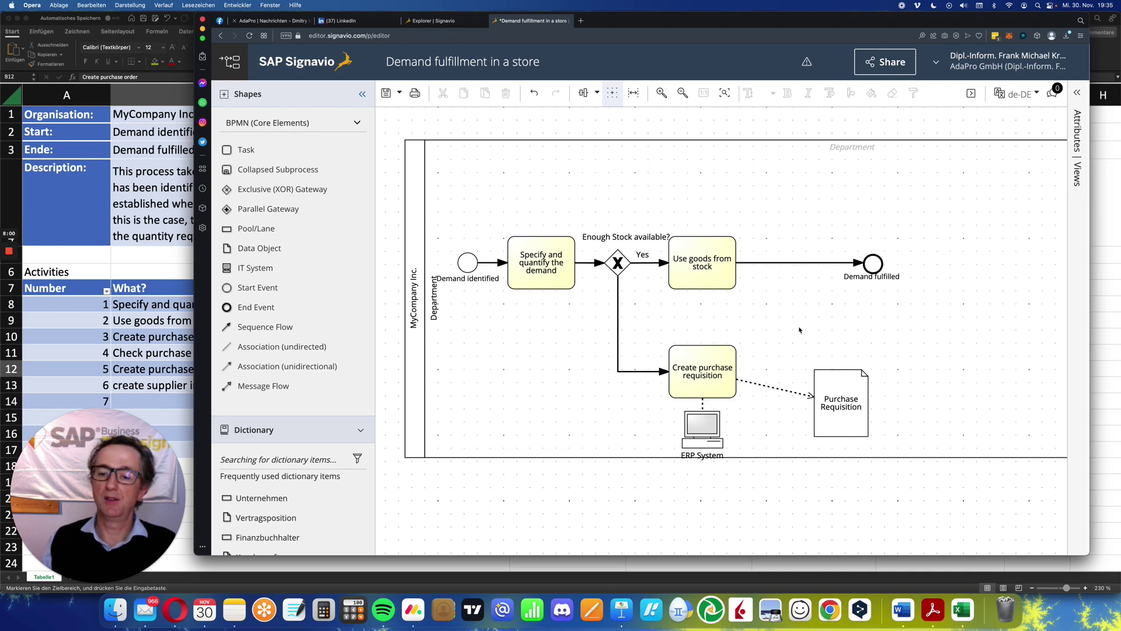
left_click_drag(721, 379, 720, 362)
left_click(714, 424)
left_click_drag(713, 413, 714, 397)
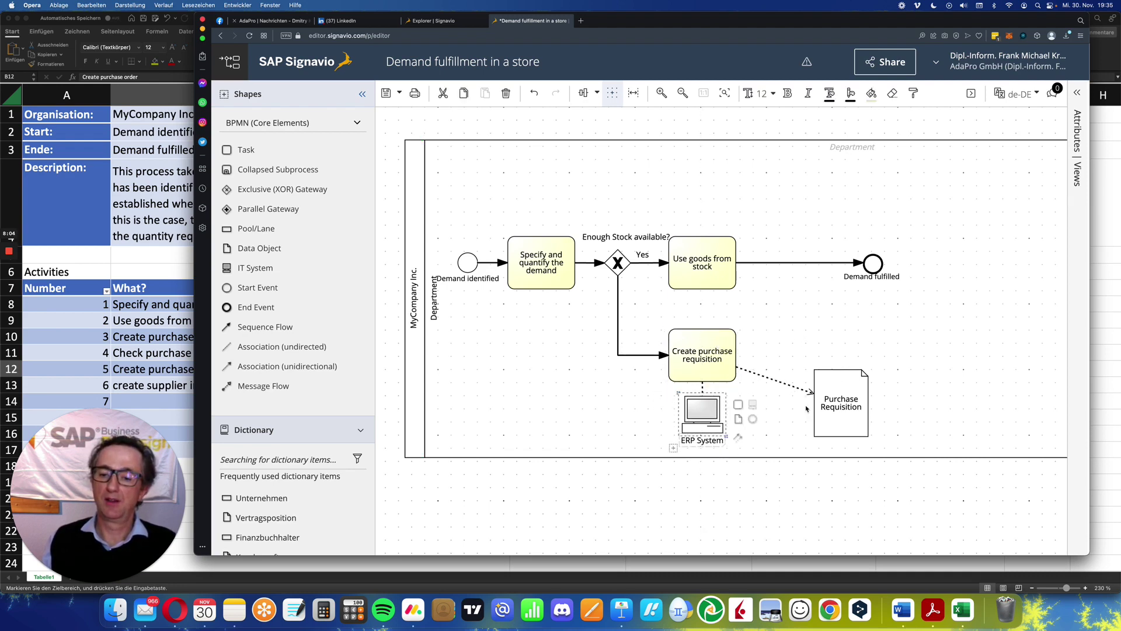
left_click(848, 400)
left_click_drag(848, 401, 848, 388)
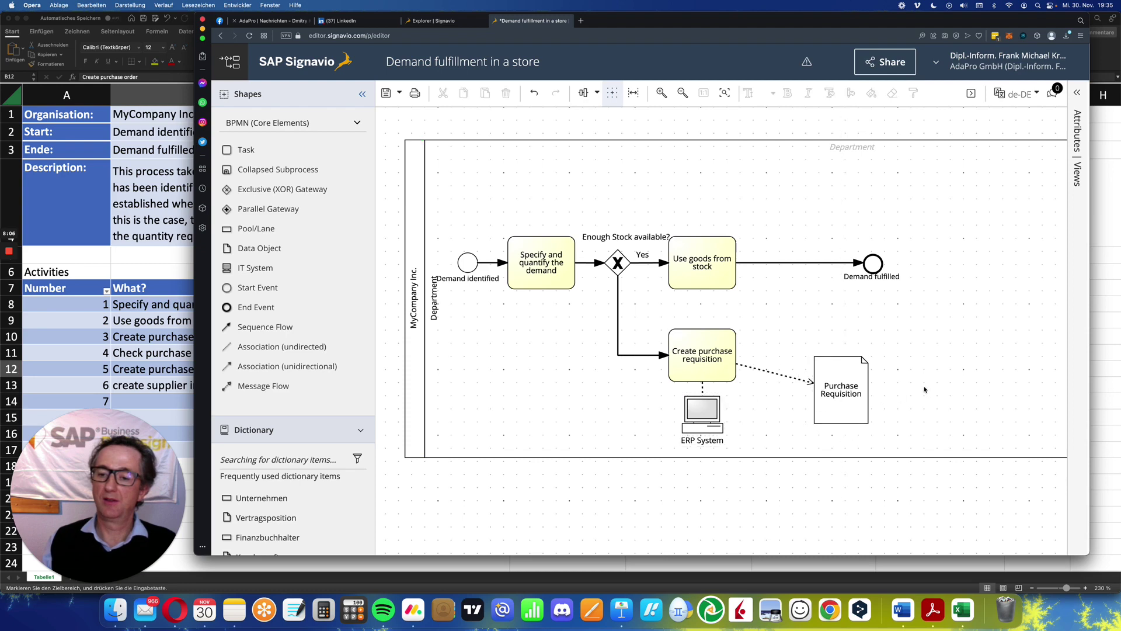
- Save the diagram as a new revision and set the editing mode to QuickModel
left_click(386, 93)
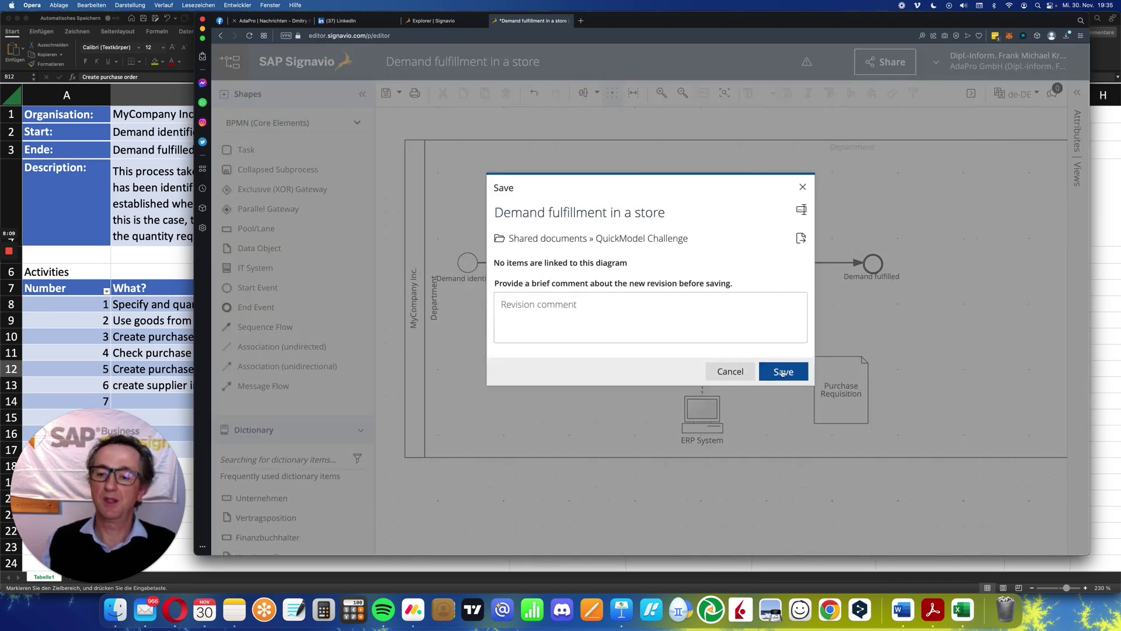
left_click(782, 373)
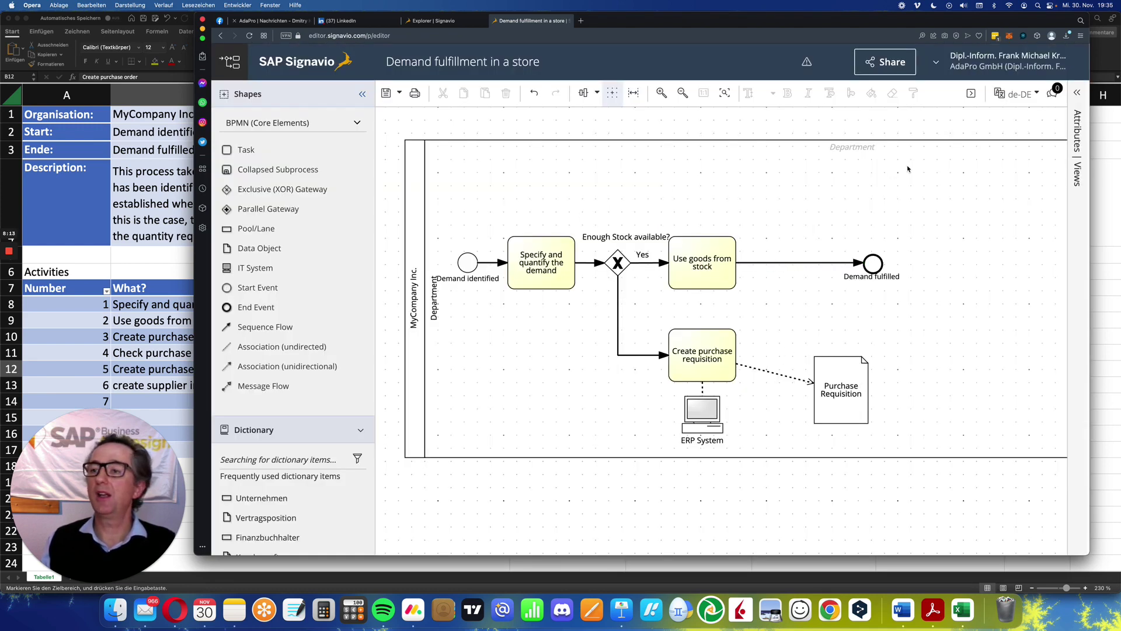
left_click(1001, 69)
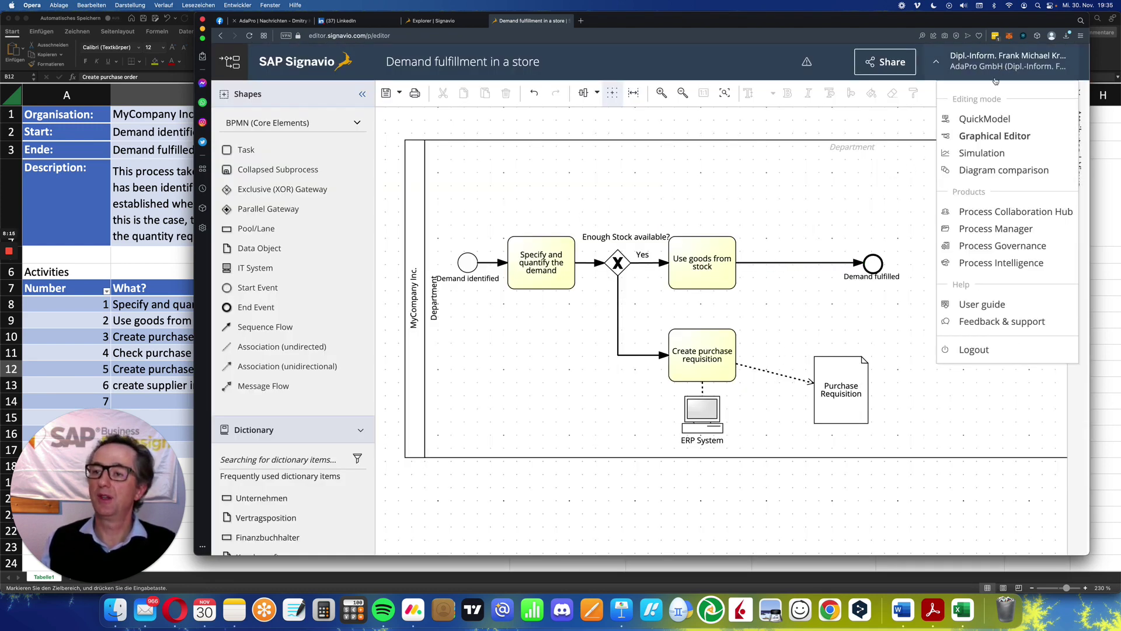
left_click(982, 121)
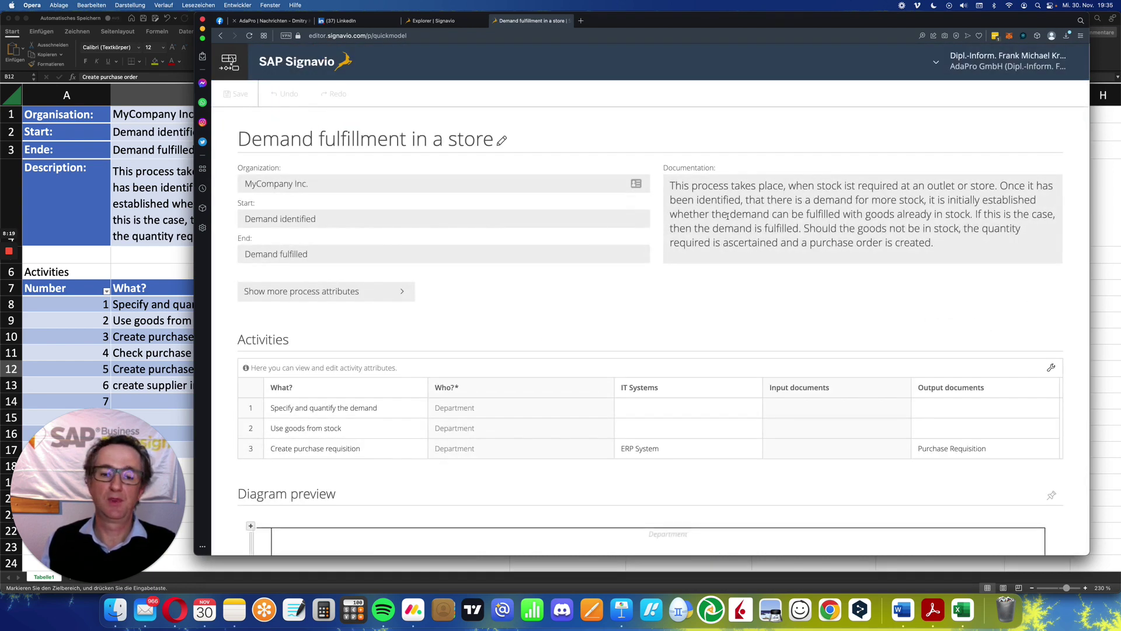
scroll(566, 244, "down", 5)
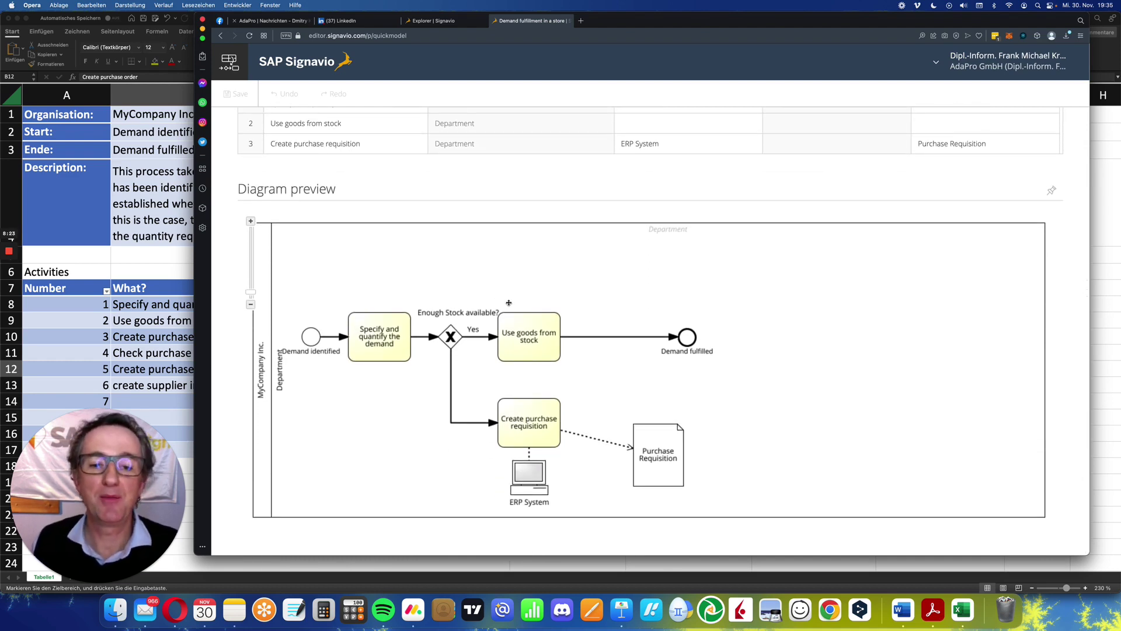
scroll(508, 259, "up", 3)
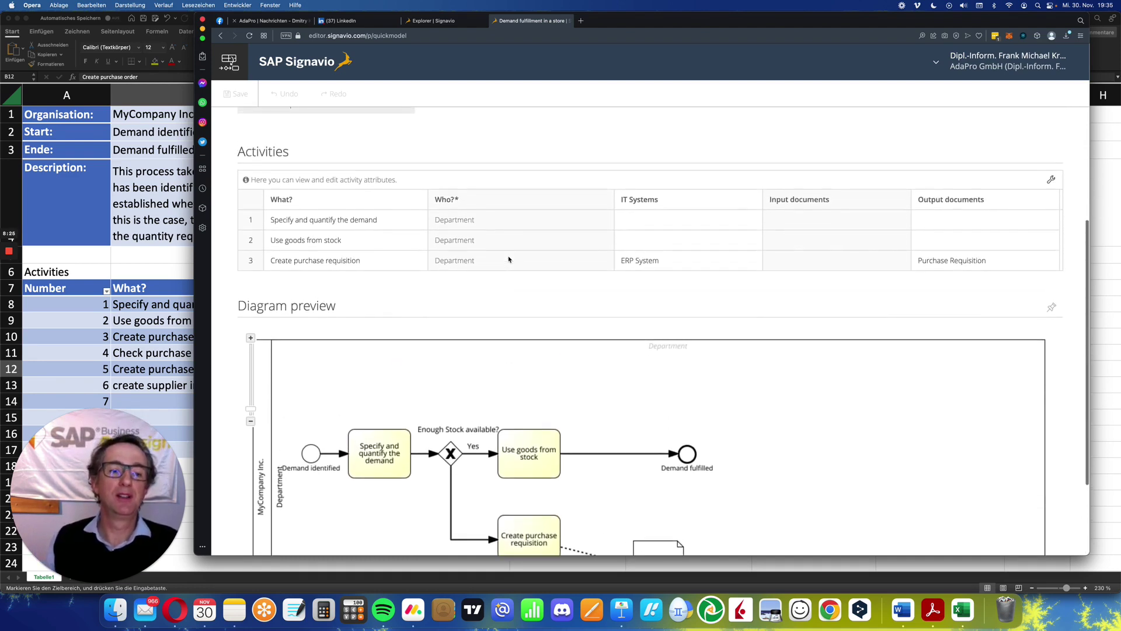
scroll(509, 259, "down", 3)
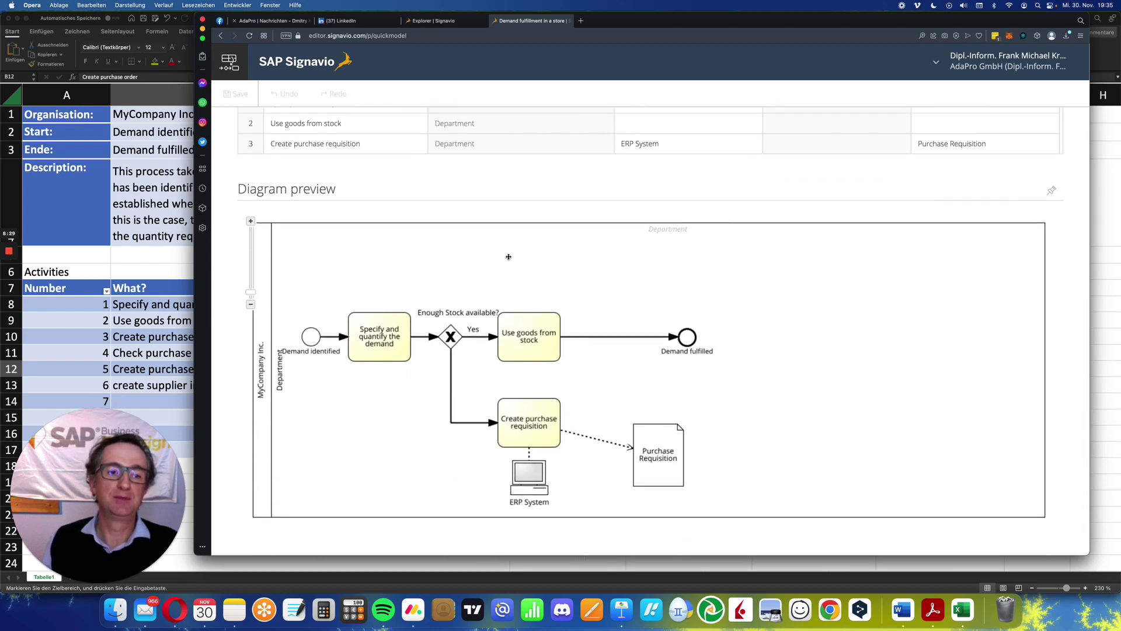
scroll(509, 257, "up", 3)
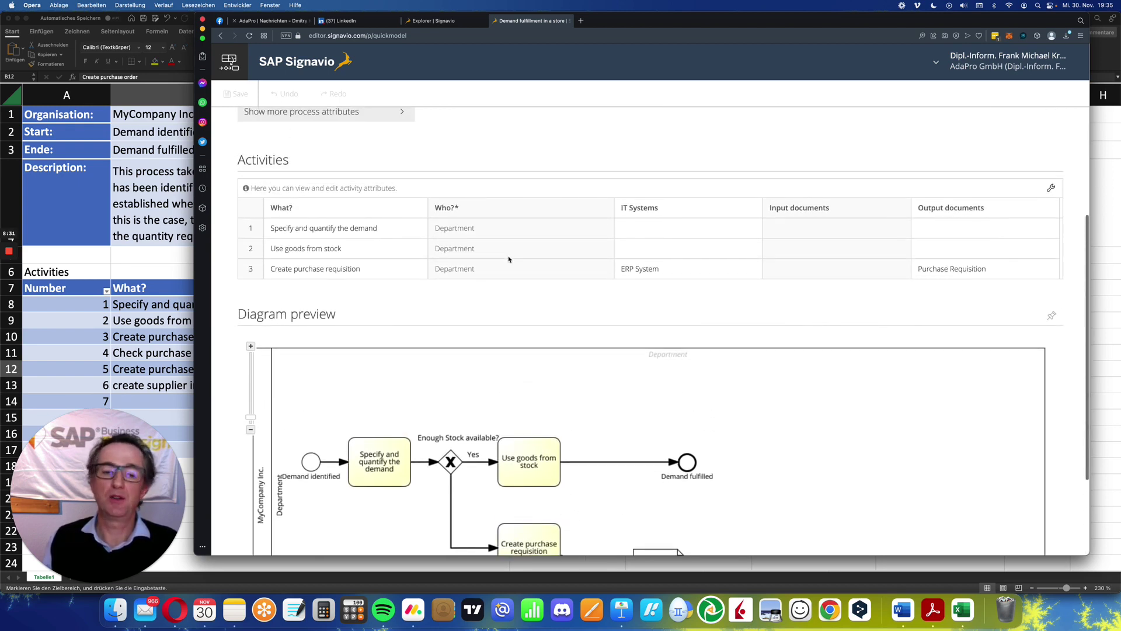